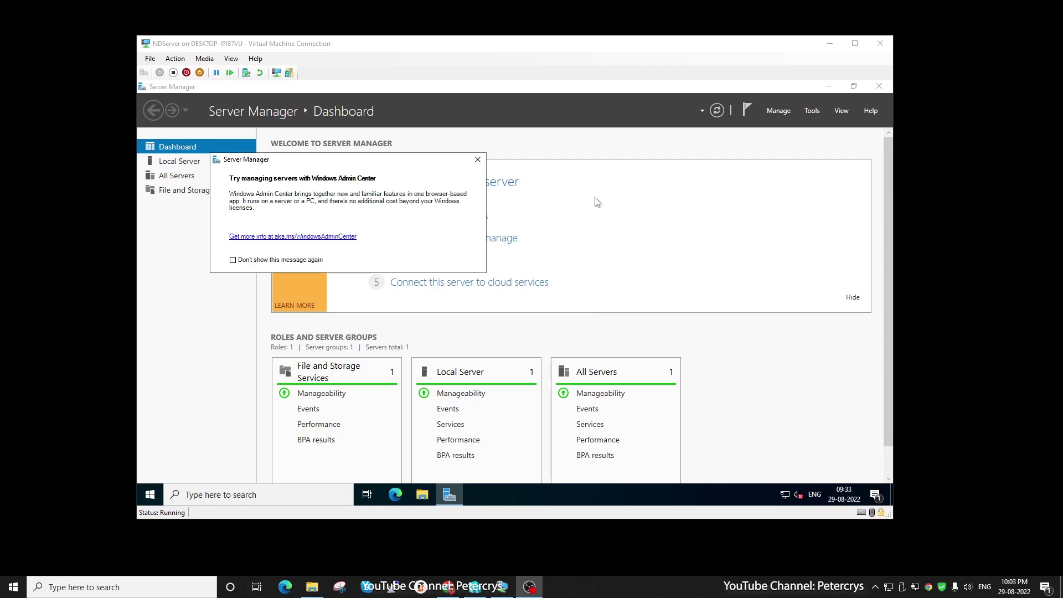
Dismiss the Windows Admin Center notice and close the Server Manager window.
left_click(479, 160)
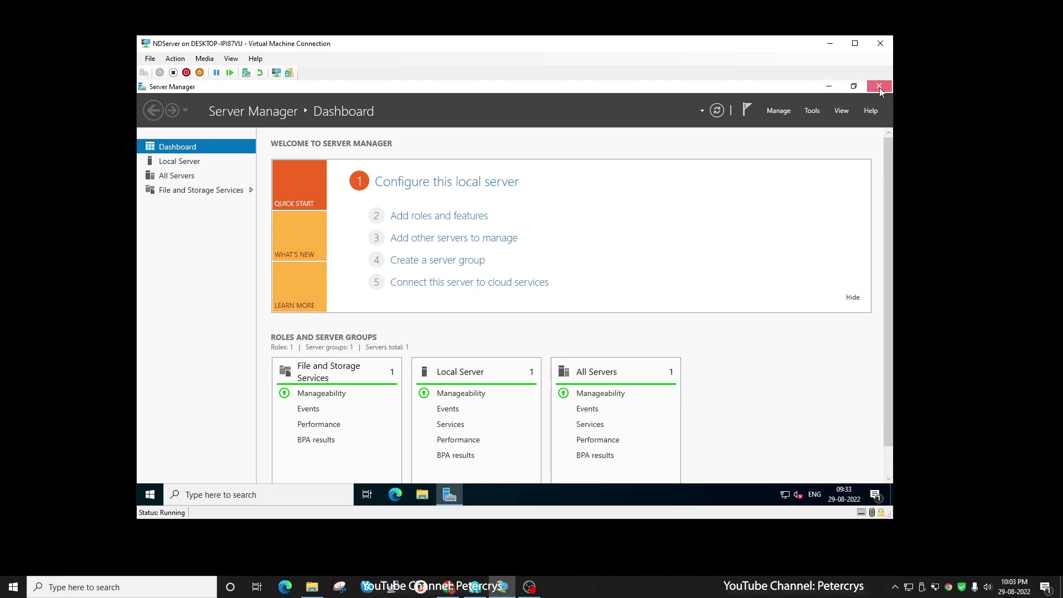
left_click(880, 87)
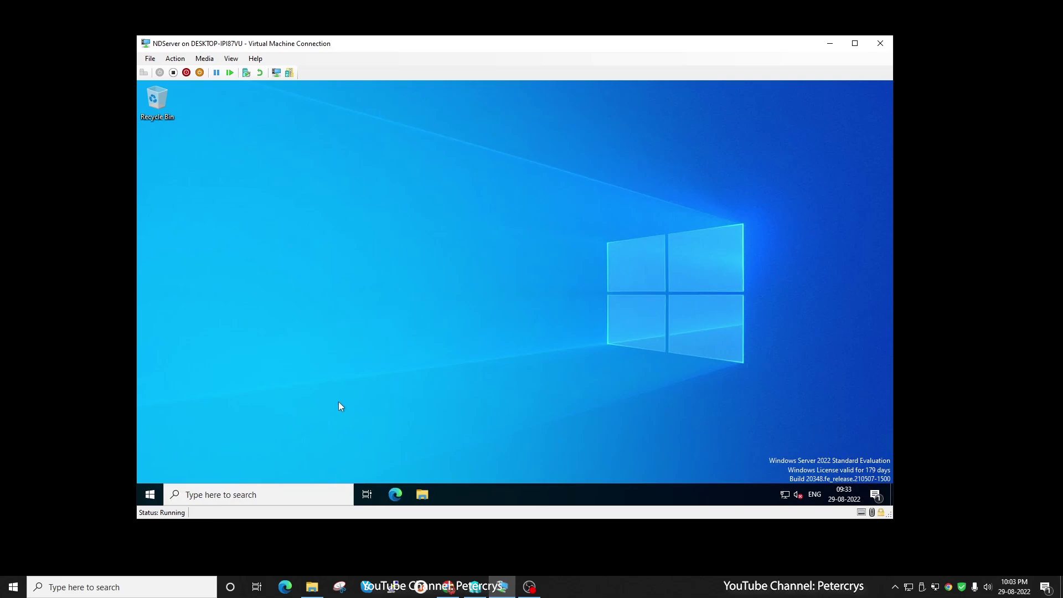
Open This PC's Properties from File Explorer to reach the System About page.
left_click(422, 494)
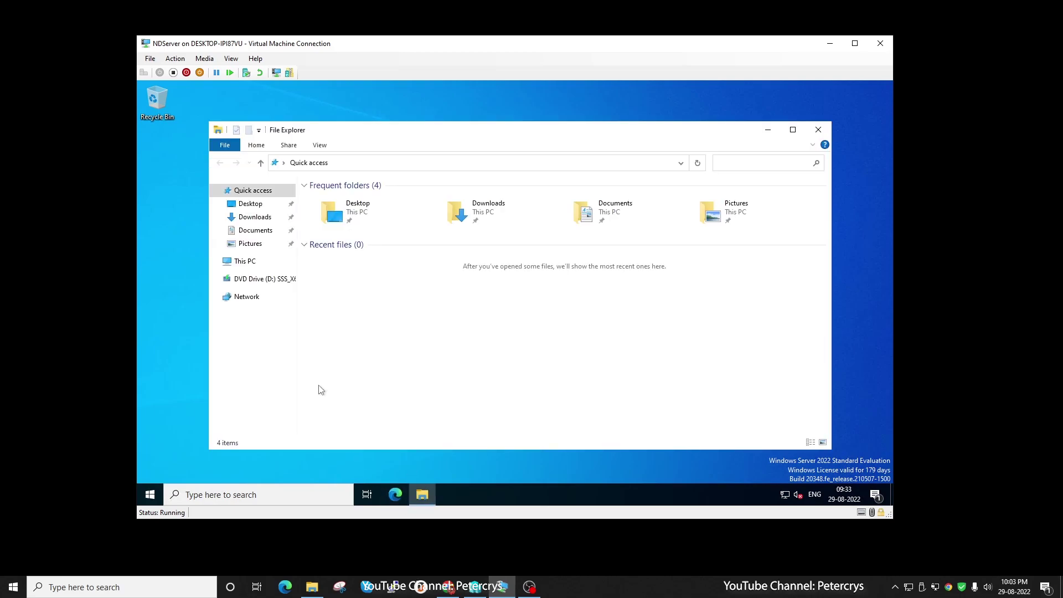
left_click(245, 263)
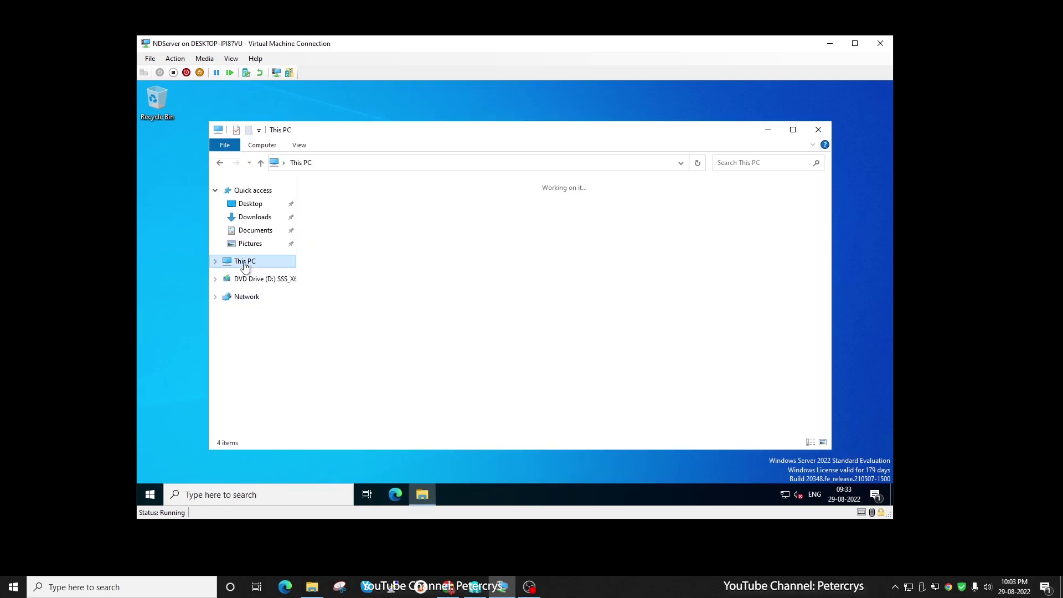
right_click(245, 267)
left_click(277, 409)
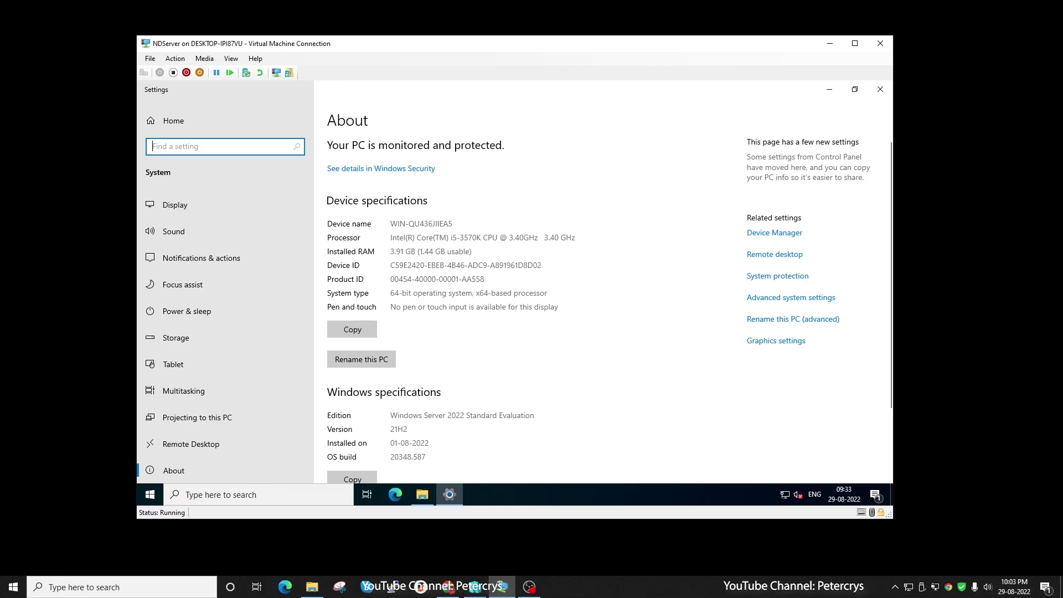
Highlight the processor, Windows edition, OS build and current device name values.
left_click_drag(392, 237, 498, 237)
scroll(442, 328, "down", 2)
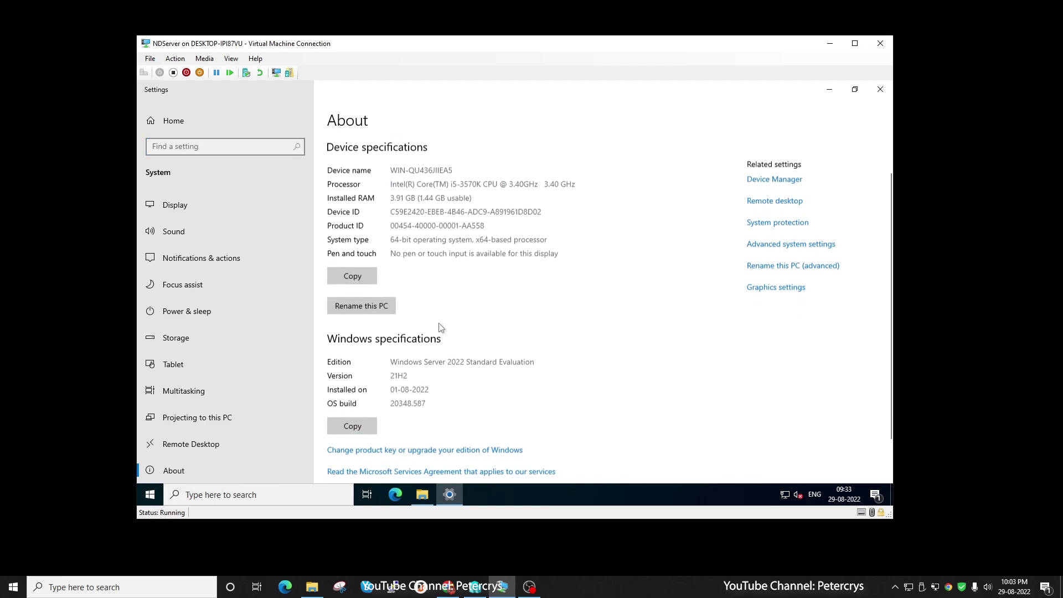
left_click_drag(391, 355, 540, 359)
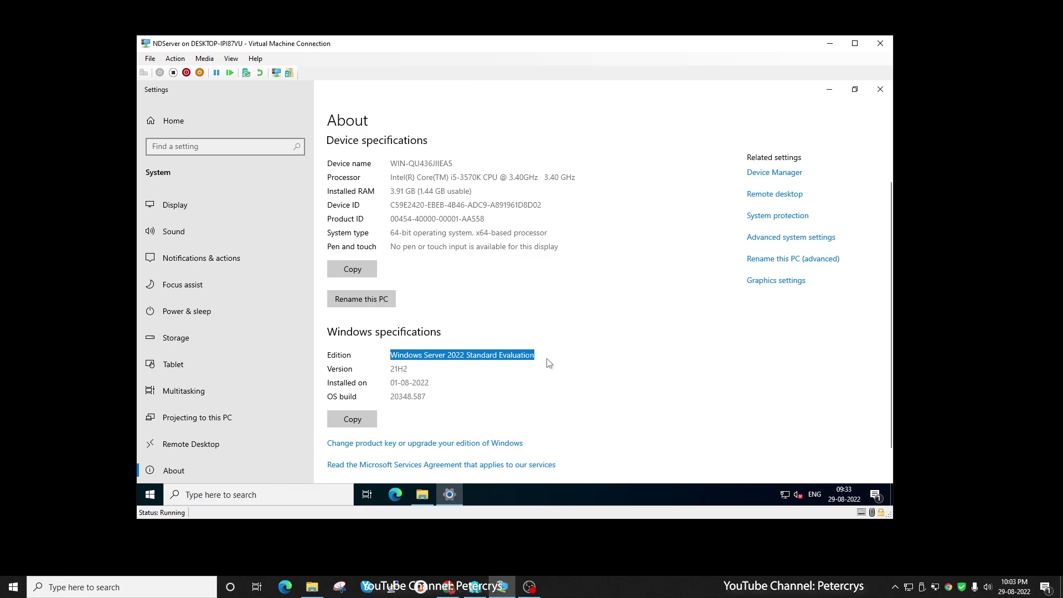
double_click(500, 399)
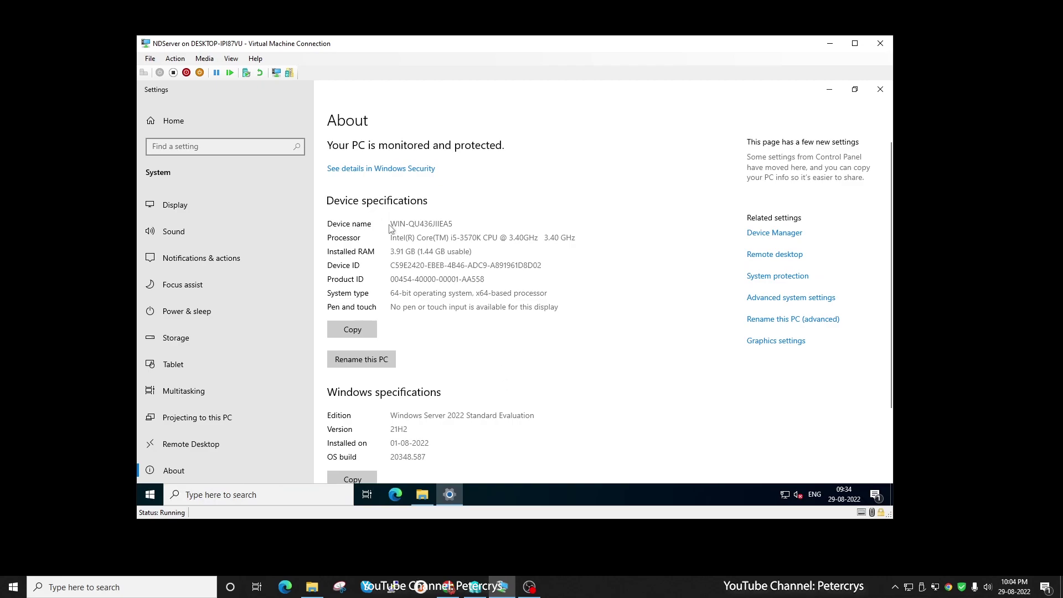
double_click(421, 224)
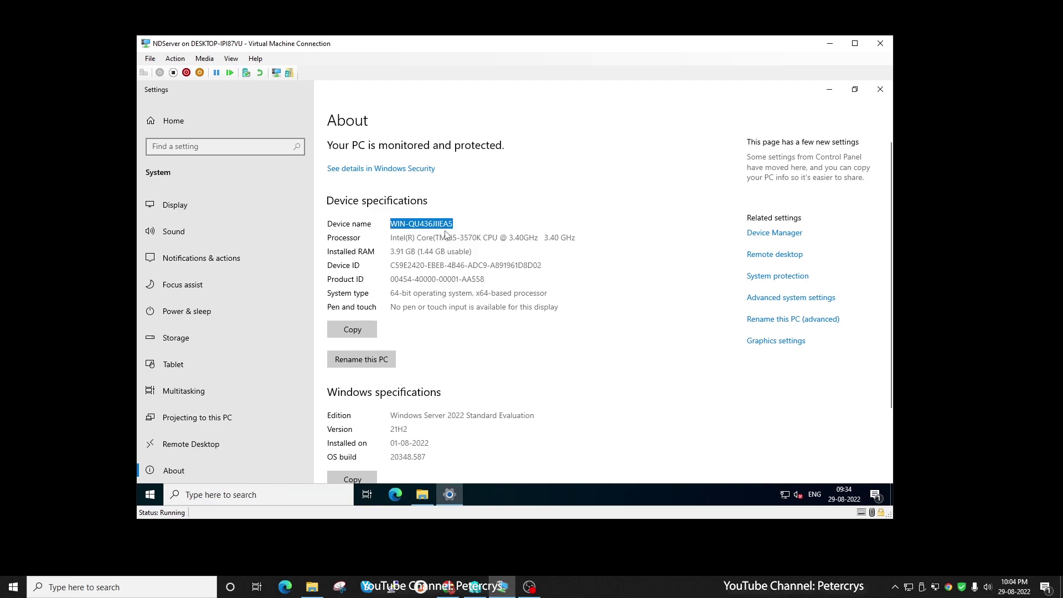
Rename the PC to DC1SERVER.
left_click(371, 362)
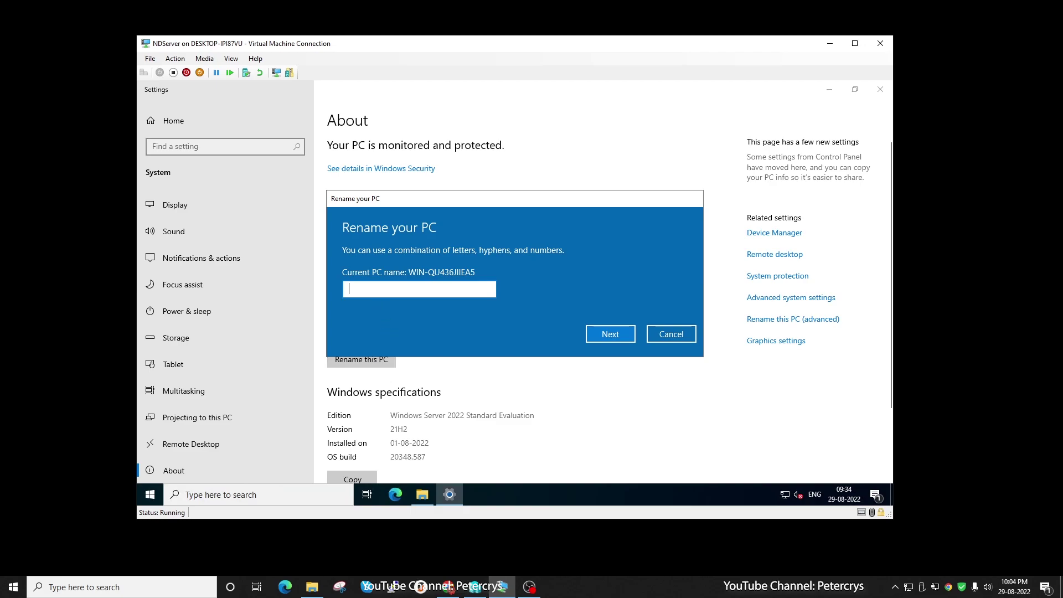
type("DC1Ser")
key("BackSpace")
key("BackSpace")
key("BackSpace")
type("SERVER")
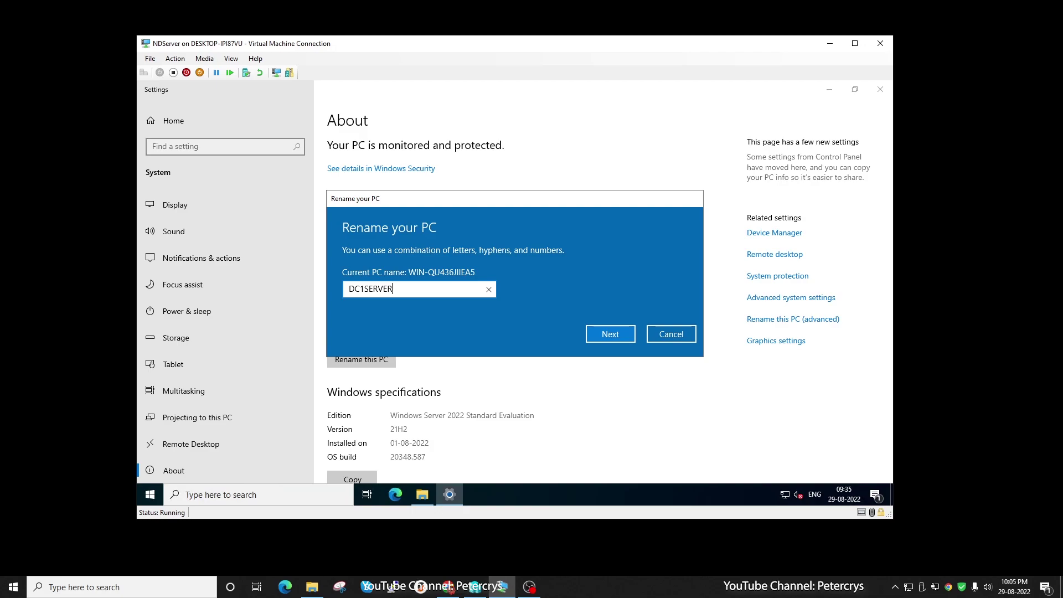
key("ctrl+a")
left_click(404, 294)
left_click(610, 338)
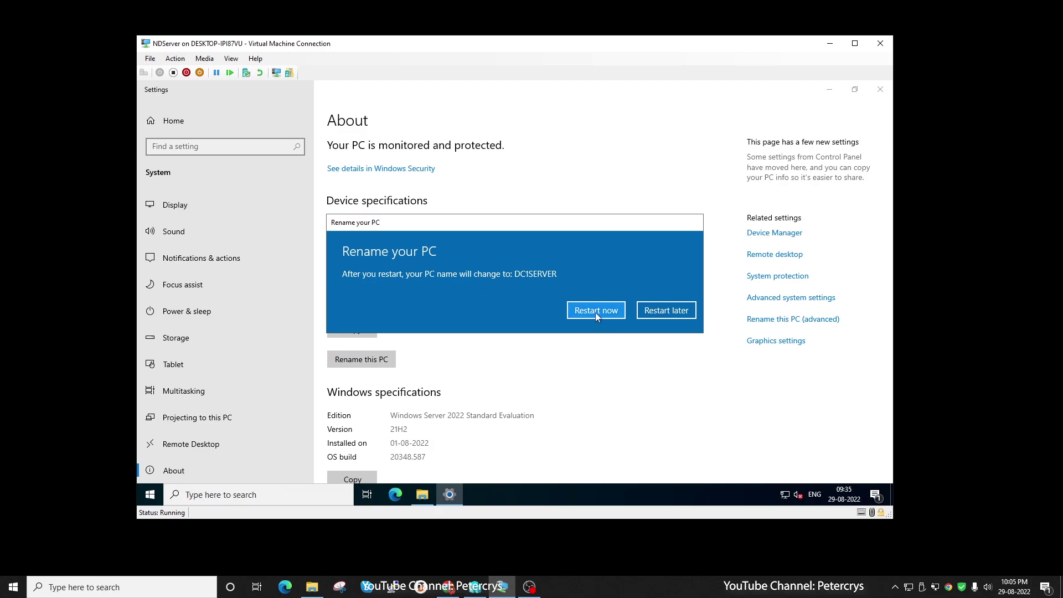
Restart the server now with shutdown reason Other (Planned).
left_click(614, 314)
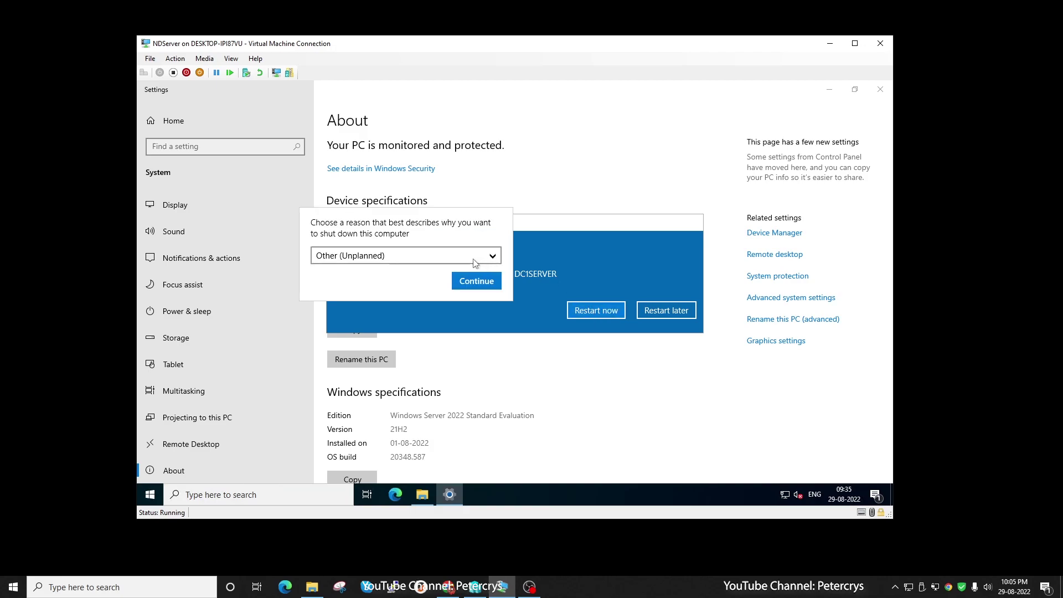
left_click(472, 256)
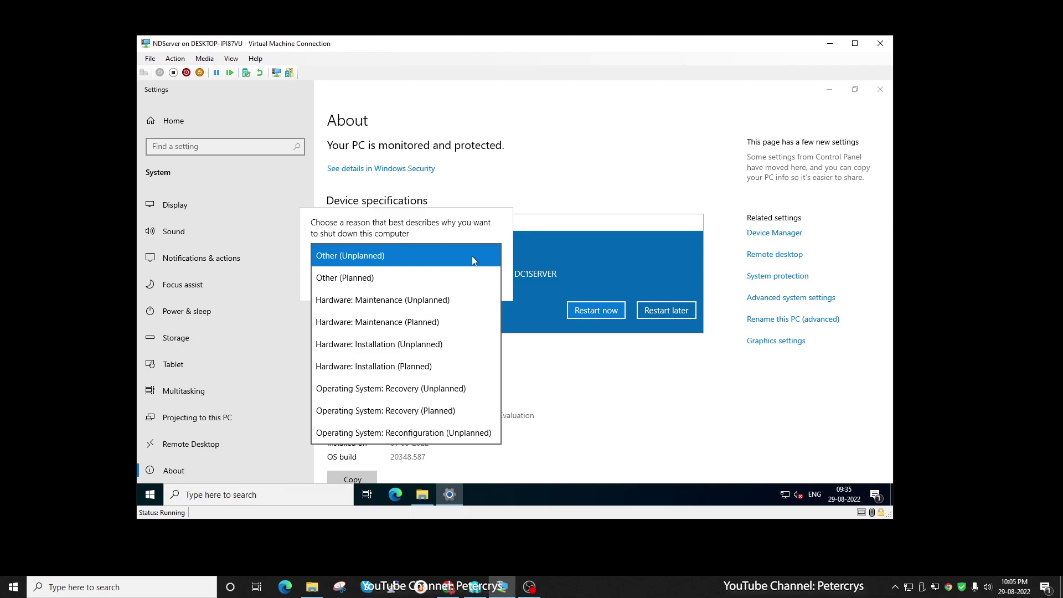
left_click(460, 277)
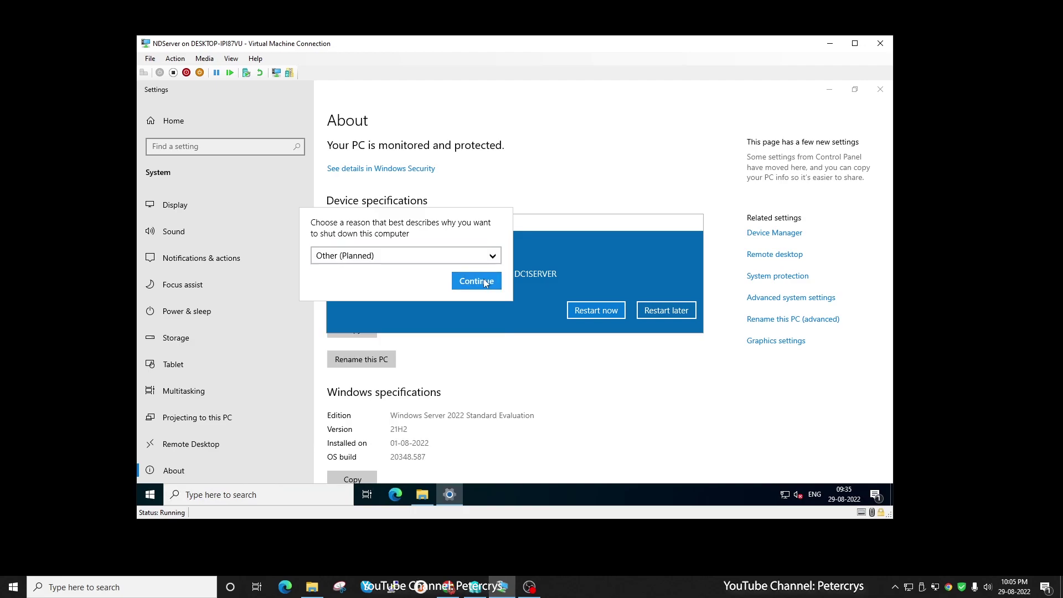
left_click(476, 281)
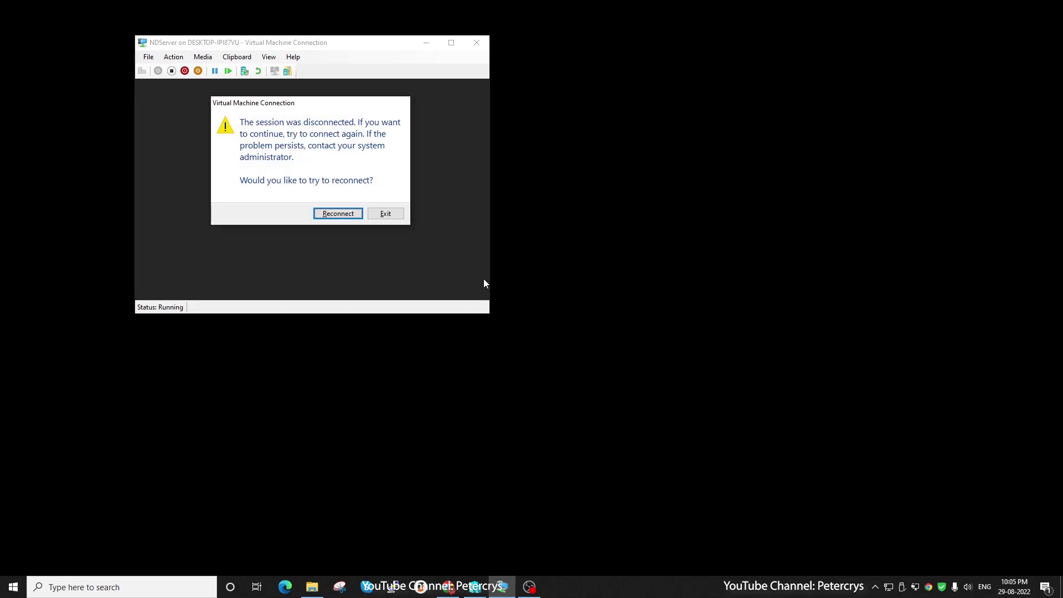
Reconnect to the restarted VM, sign in with the Administrator password, and switch to full screen.
left_click(335, 217)
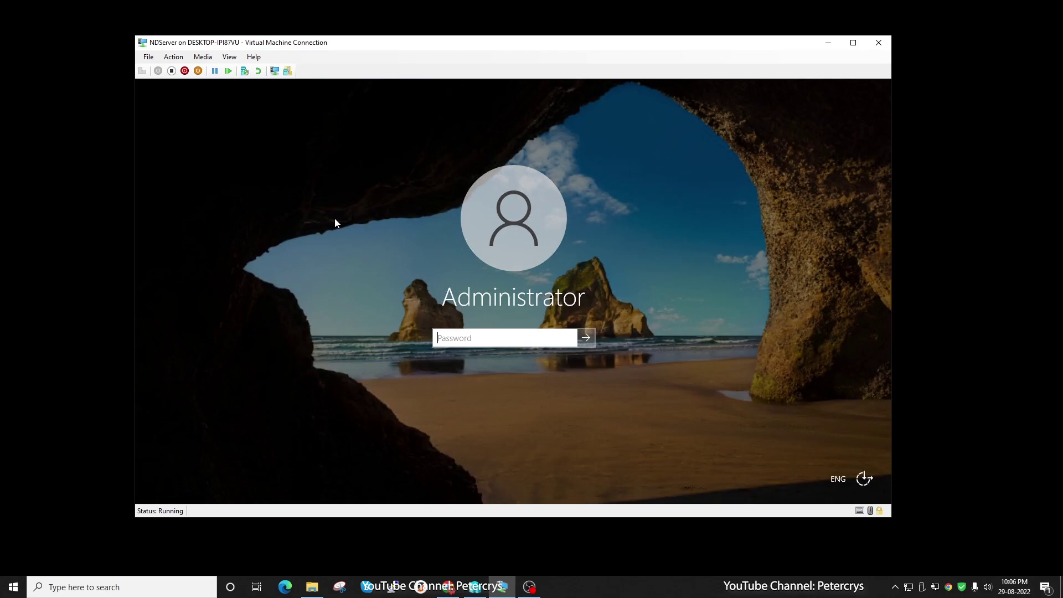
type("••••••••••••")
key("Return")
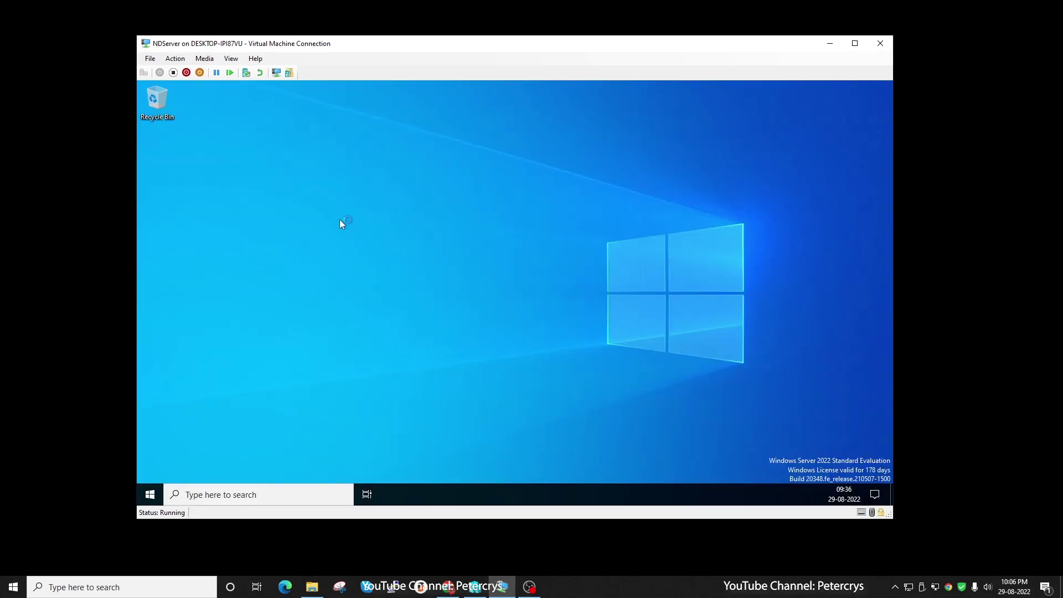
double_click(357, 47)
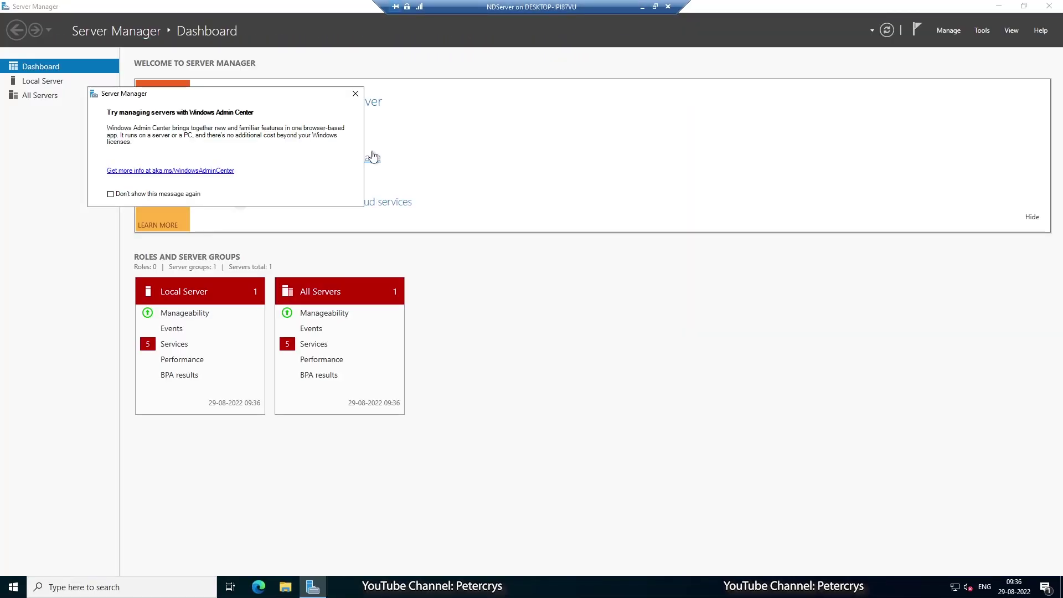
Confirm in This PC's Properties that the device name is DC1SERVER, then close Settings and Explorer.
left_click(355, 93)
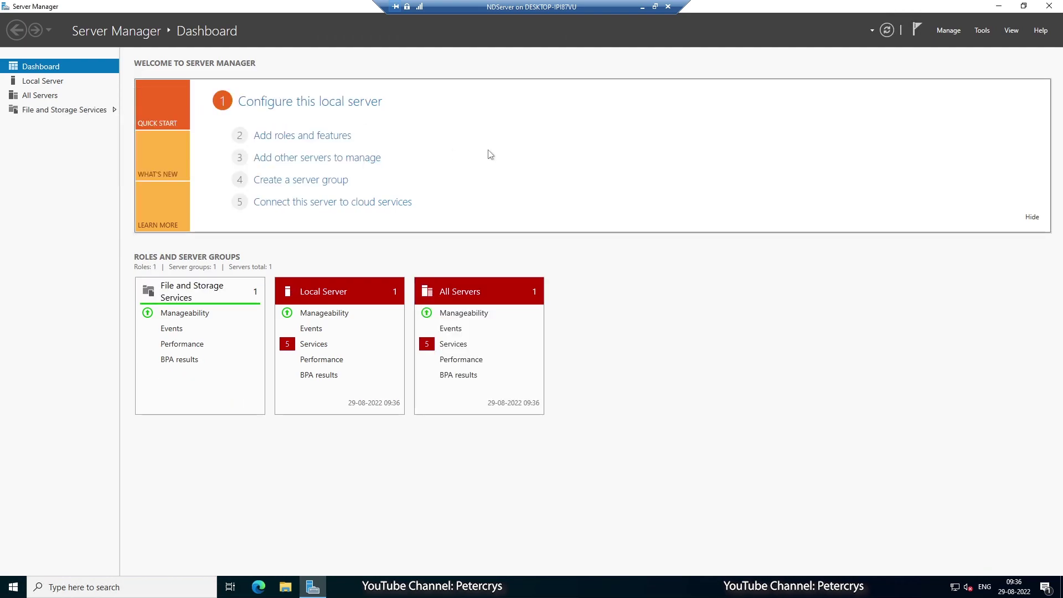
left_click(997, 10)
left_click(285, 587)
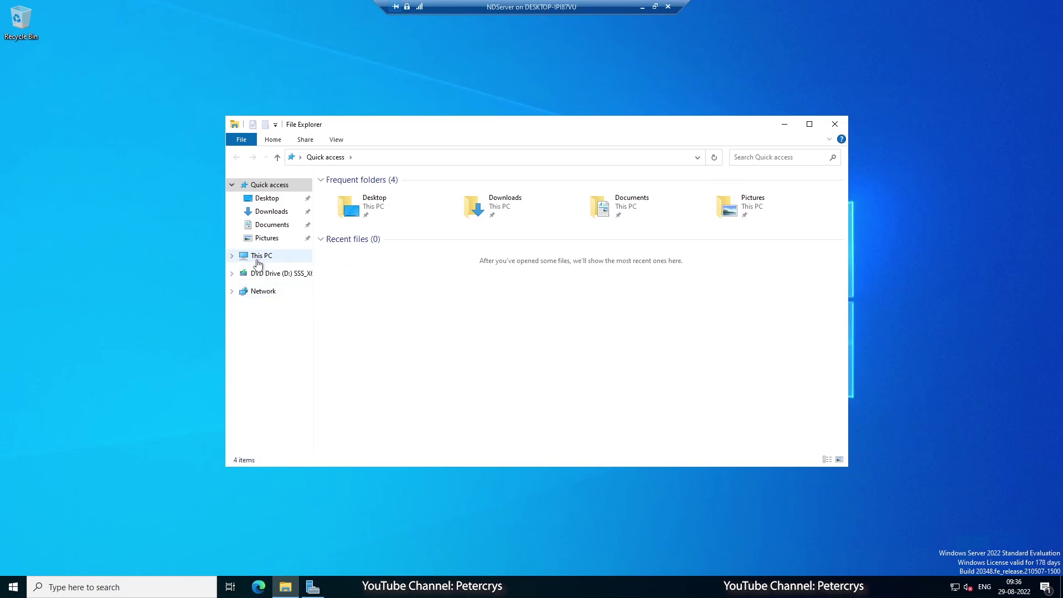
left_click(258, 258)
right_click(258, 262)
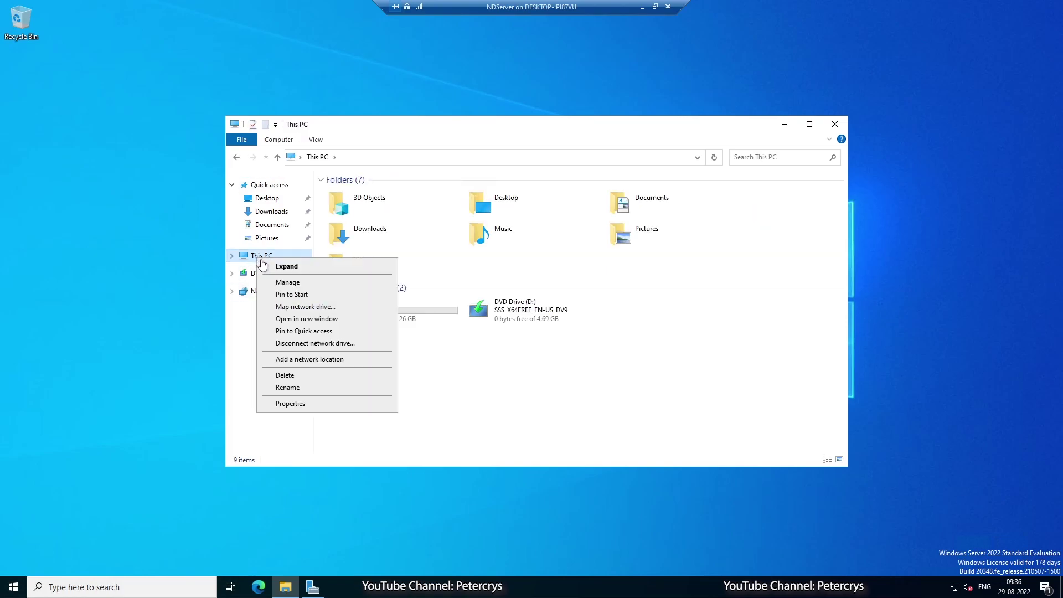
left_click(301, 405)
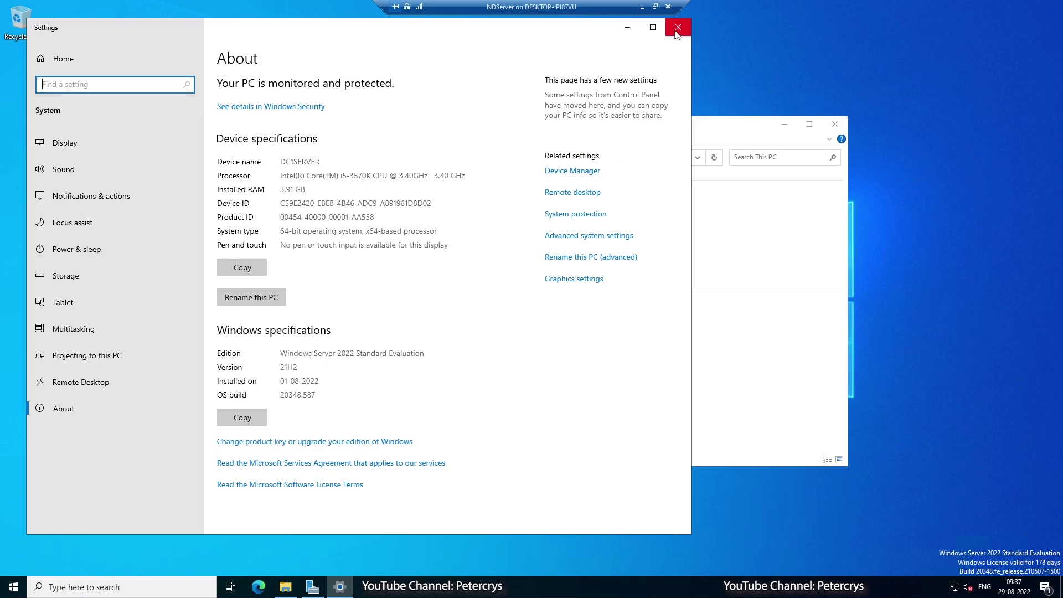
left_click(676, 31)
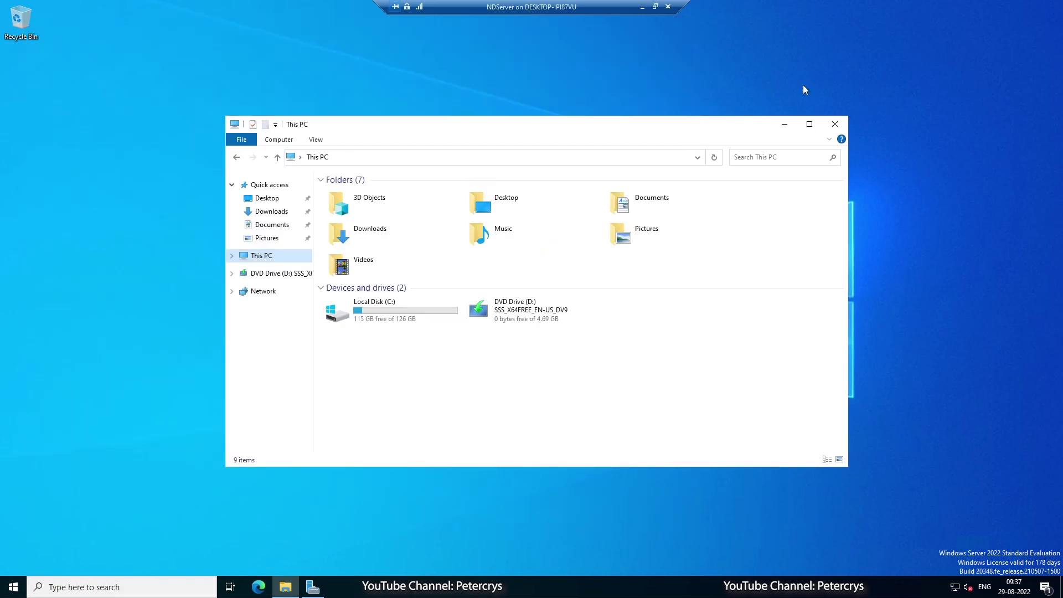
left_click(836, 124)
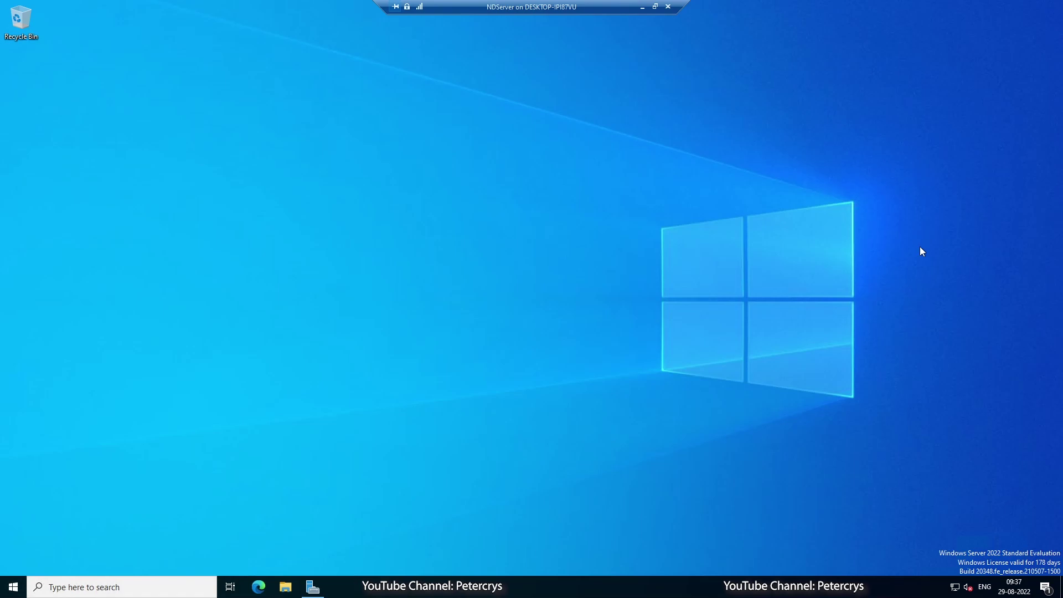
Open the Ethernet connection's status via Network & Internet settings and Change adapter options.
right_click(957, 592)
left_click(954, 576)
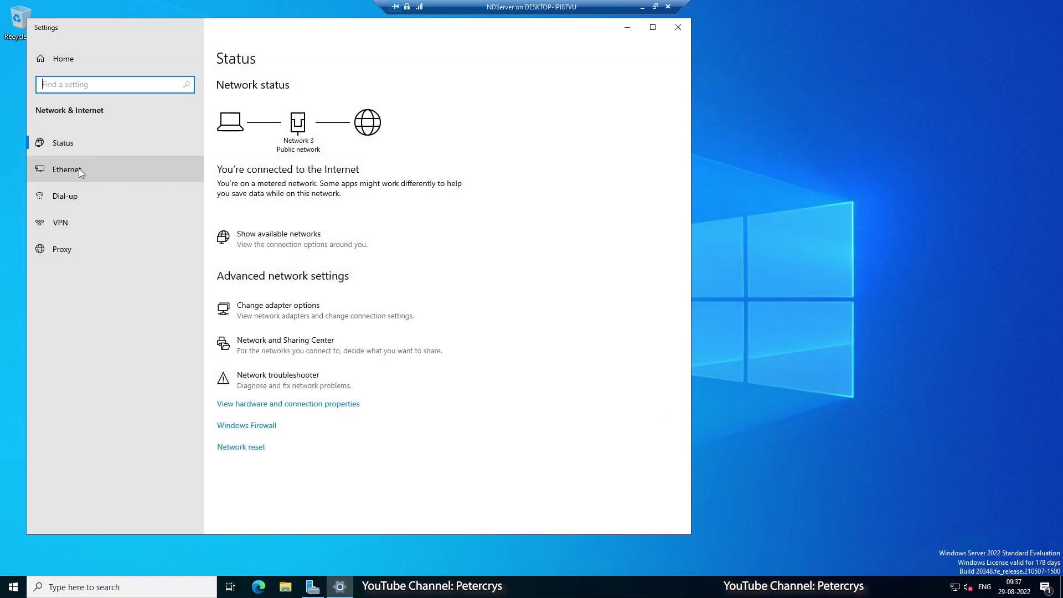
left_click(79, 168)
left_click(565, 97)
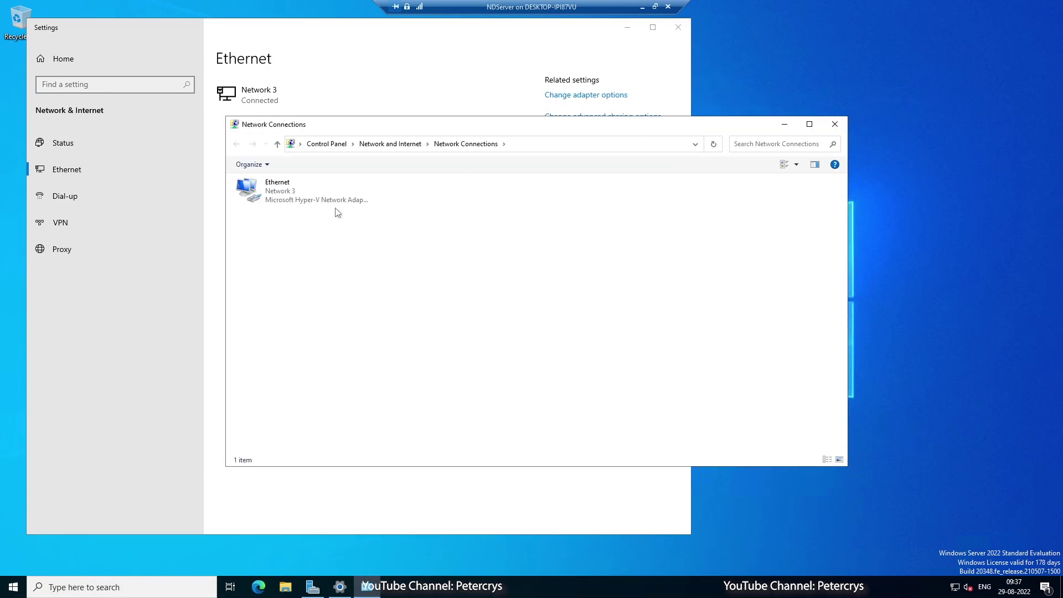
double_click(288, 196)
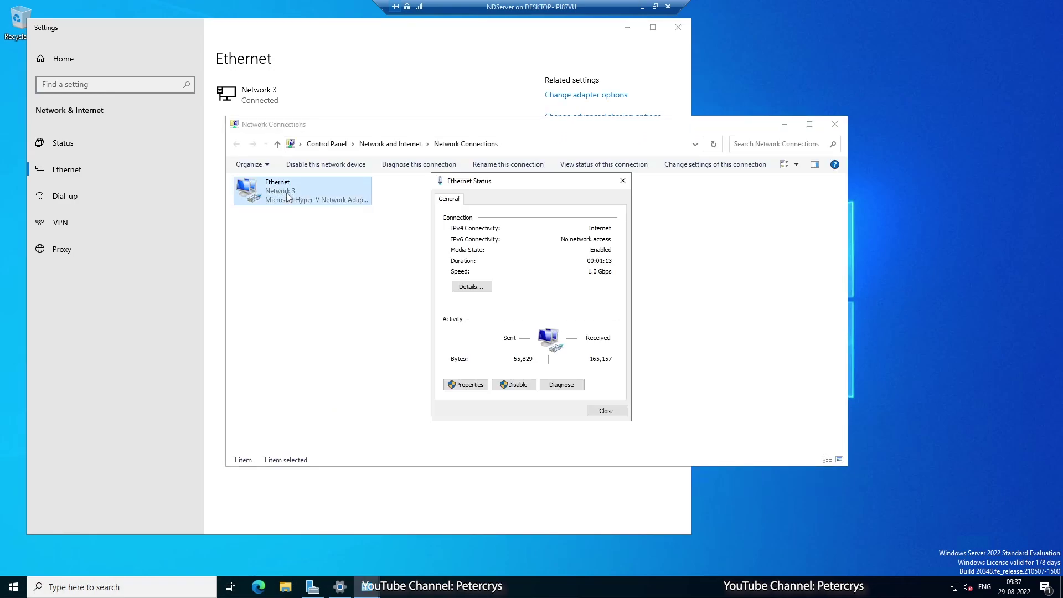
Review the details showing DHCP address 192.168.1.36, then select TCP/IPv4 in the adapter's properties.
left_click(472, 287)
left_click(459, 272)
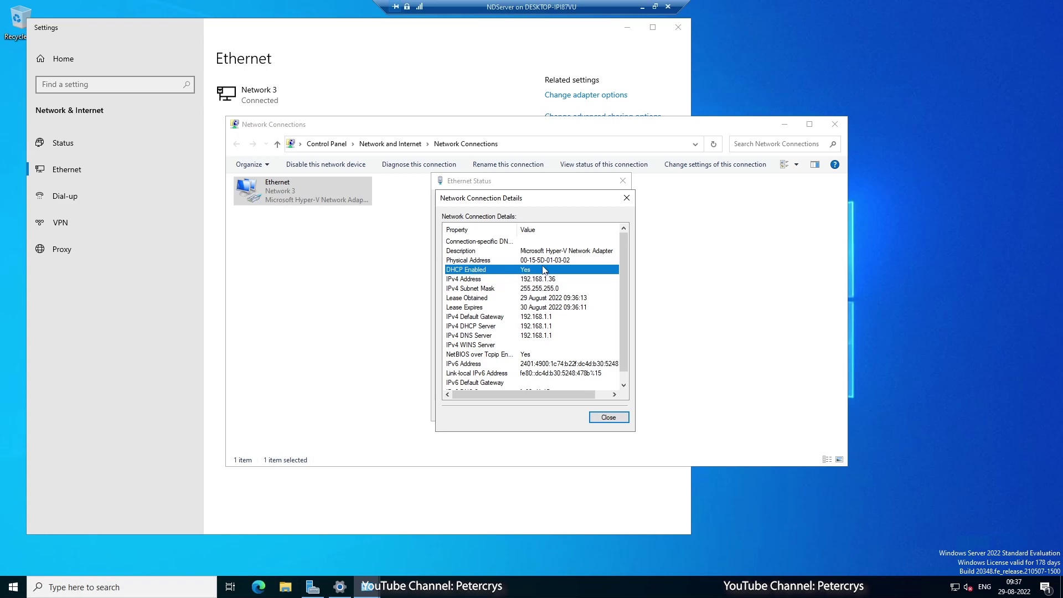
left_click(554, 289)
left_click(550, 318)
left_click(549, 336)
left_click(542, 280)
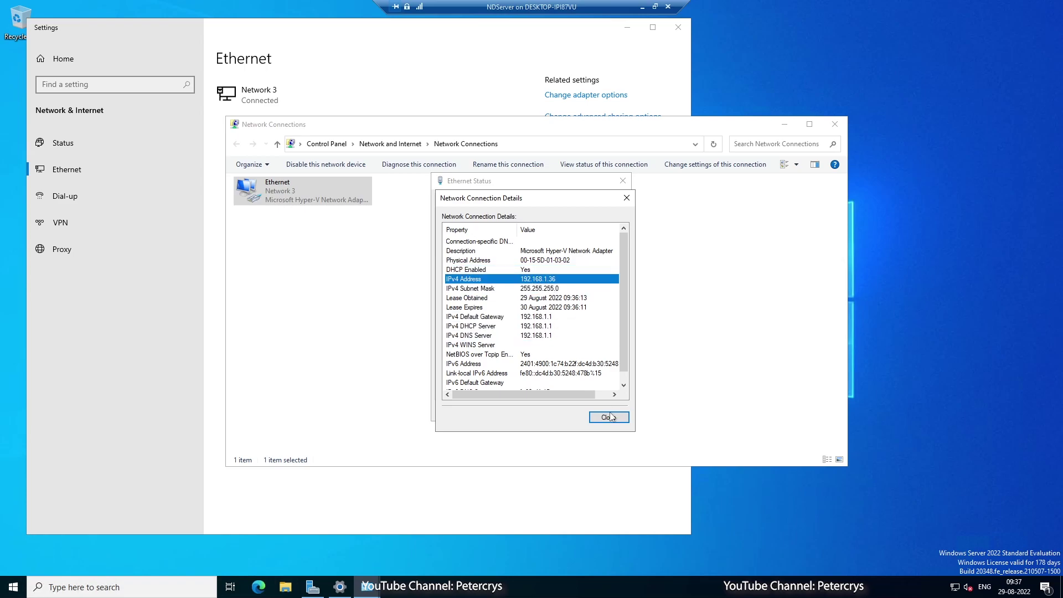
left_click(608, 417)
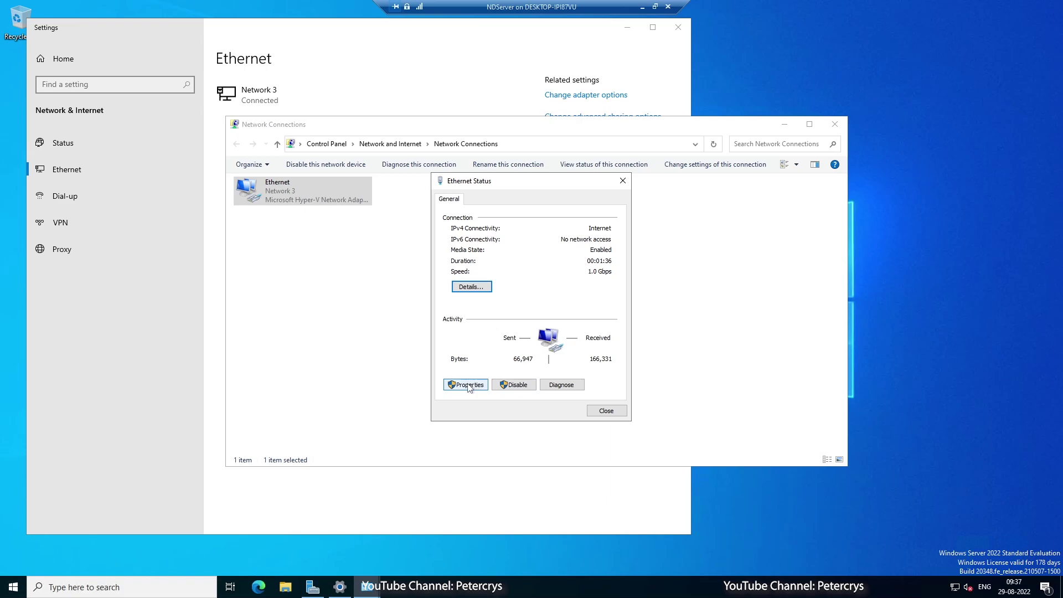
left_click(466, 386)
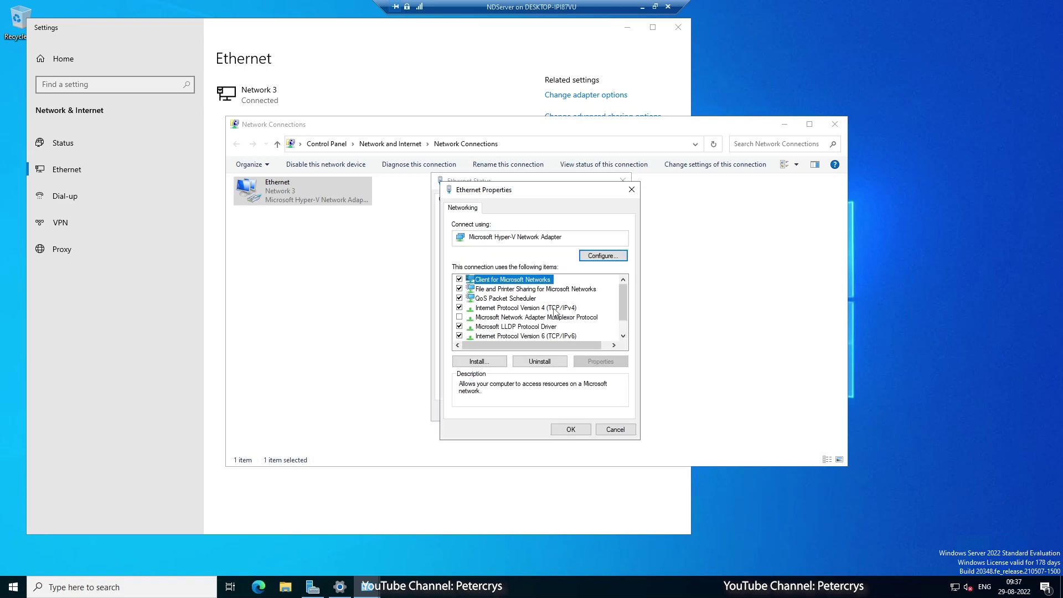
left_click(555, 310)
Set static IPv4 192.168.1.40, mask 255.255.255.0, gateway 192.168.1.1, DNS 192.168.1.1 and 8.8.8.8.
left_click(609, 361)
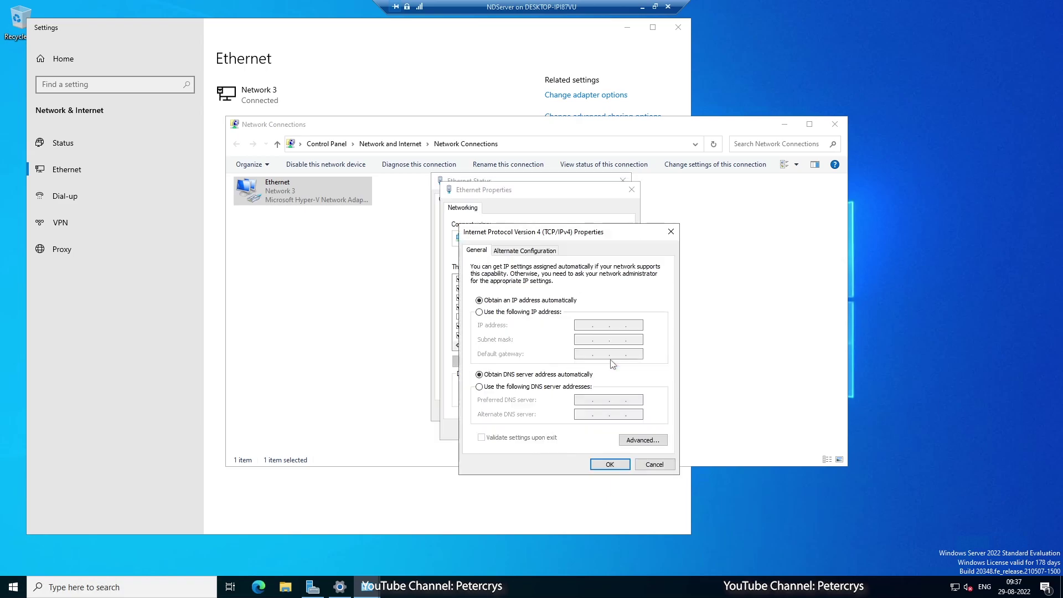
left_click(479, 312)
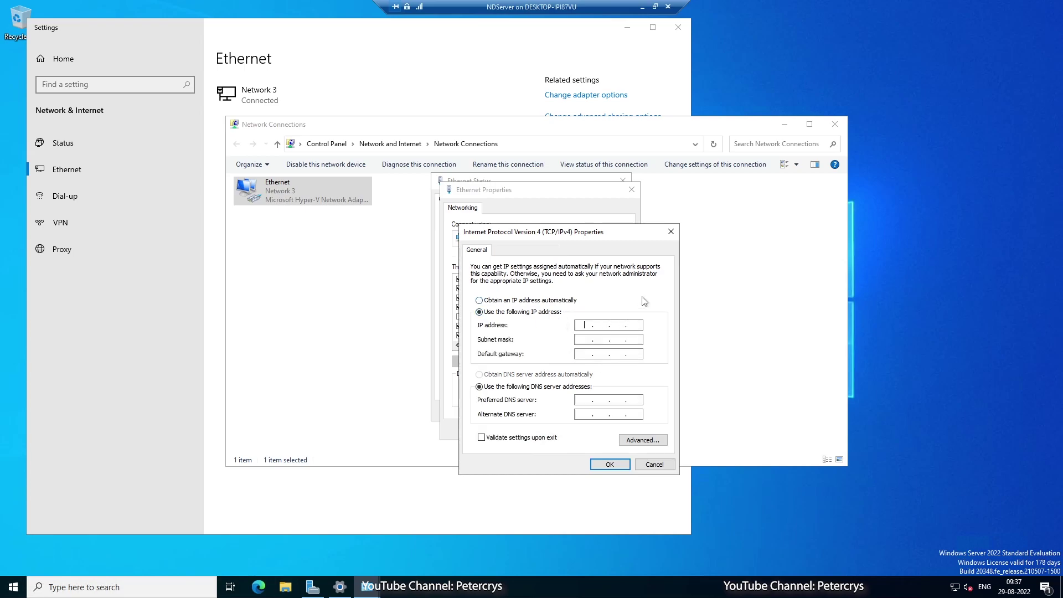
type("19216840")
key("Tab")
key("Tab")
type("192.168.1.1")
key("Tab")
key("Tab")
type("1921688.8.88")
left_click(610, 464)
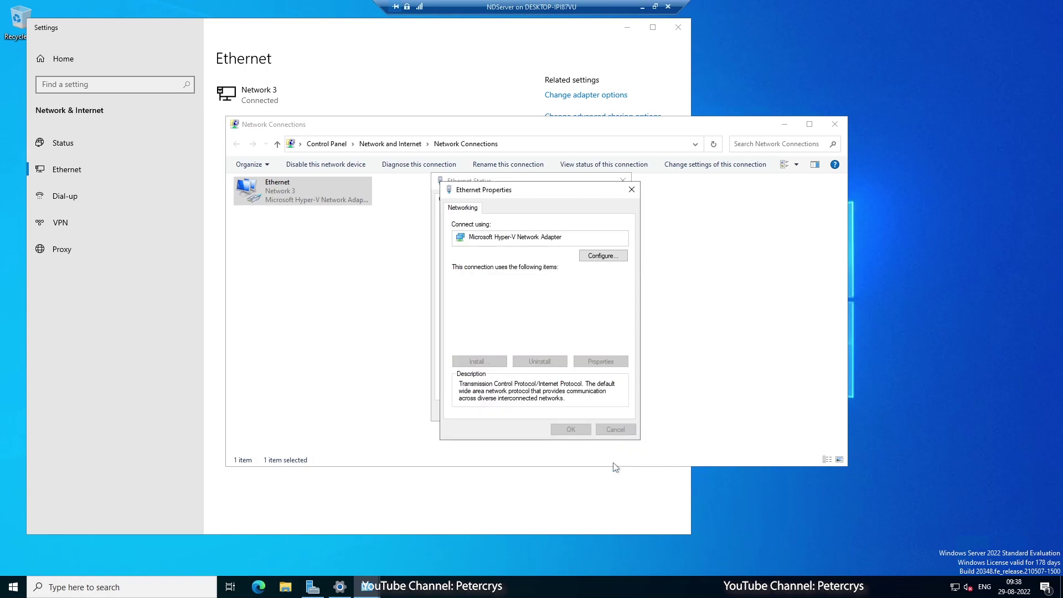
Close the Ethernet properties, Ethernet status, Network Connections and Settings windows.
left_click(585, 433)
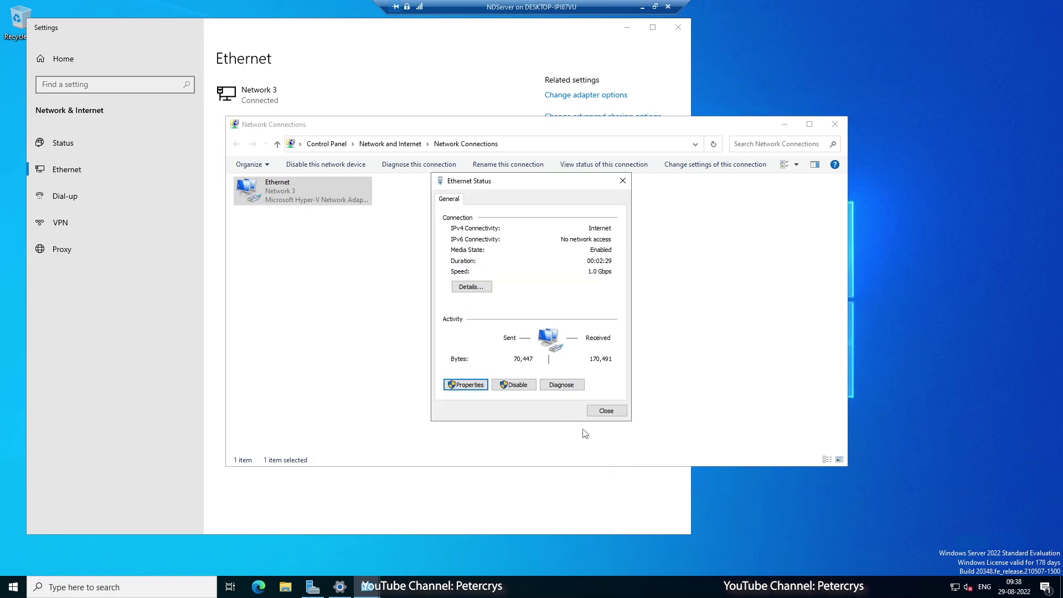
left_click(608, 410)
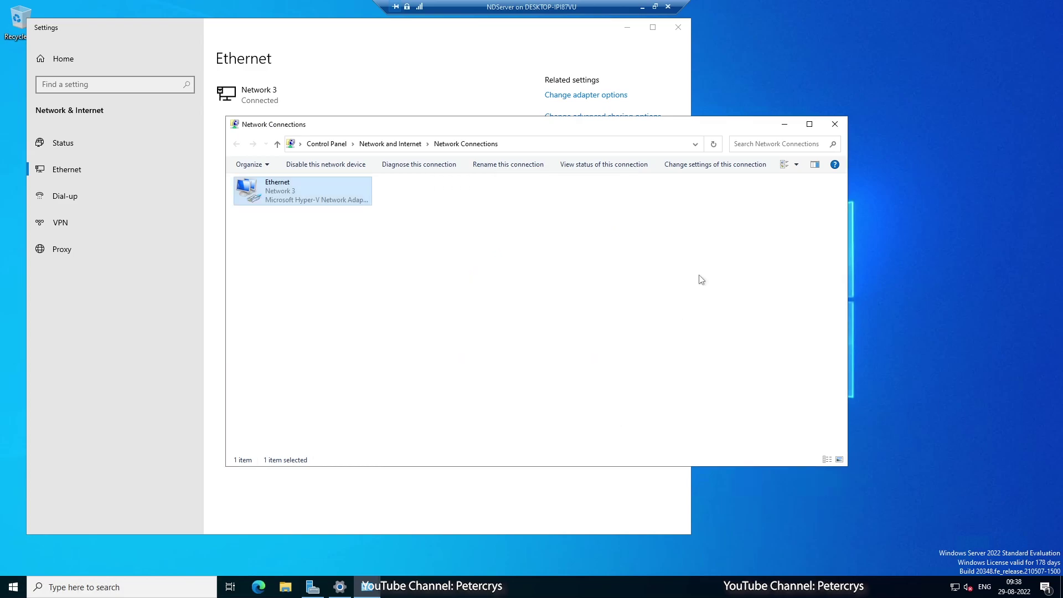
left_click(838, 130)
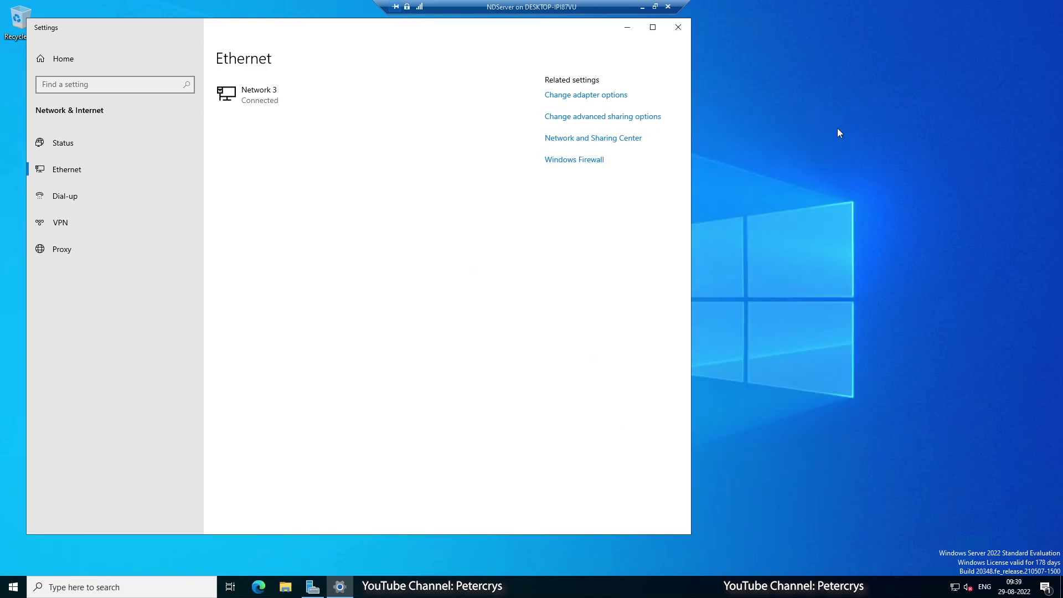
left_click(677, 29)
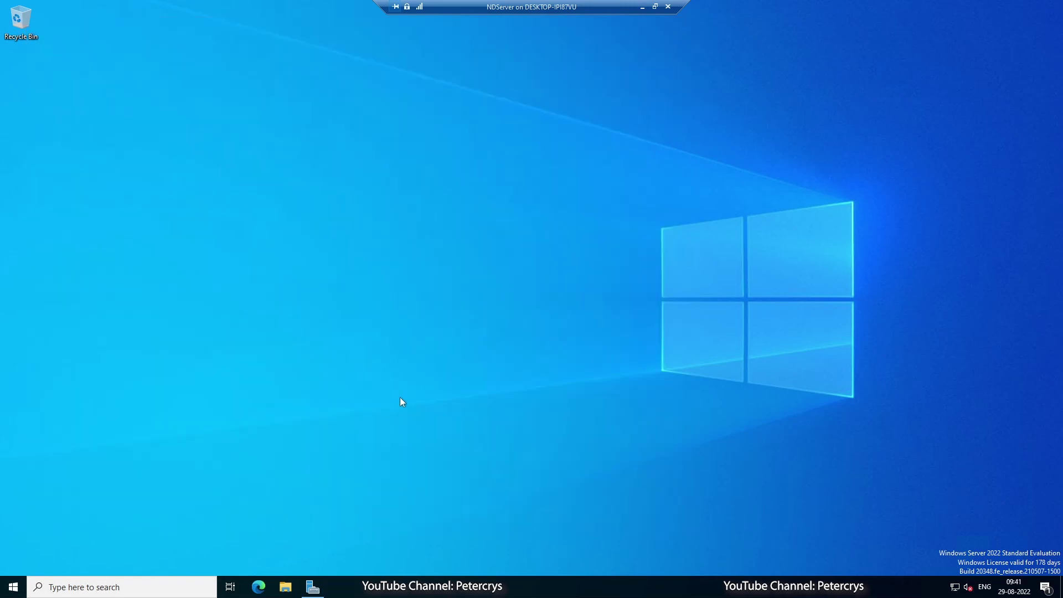
left_click(14, 587)
Restart the server from the Start power menu as a planned restart.
left_click(14, 563)
left_click(39, 518)
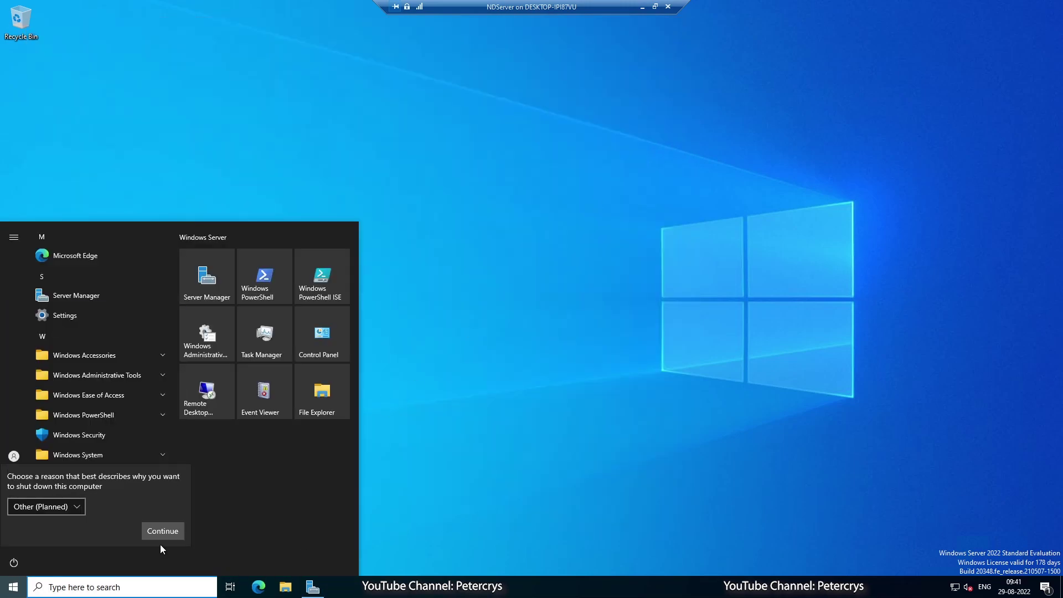
left_click(162, 530)
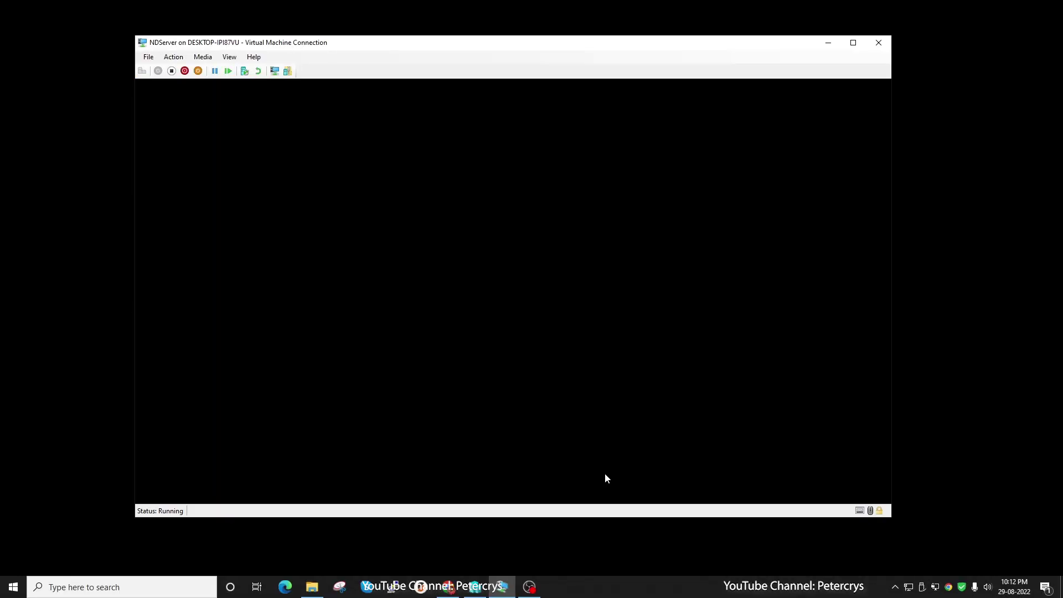
Sign back in with the password, go full screen, dismiss the Admin Center prompt, maximize Server Manager.
key("ctrl+alt+End")
type("••••••••••")
key("Return")
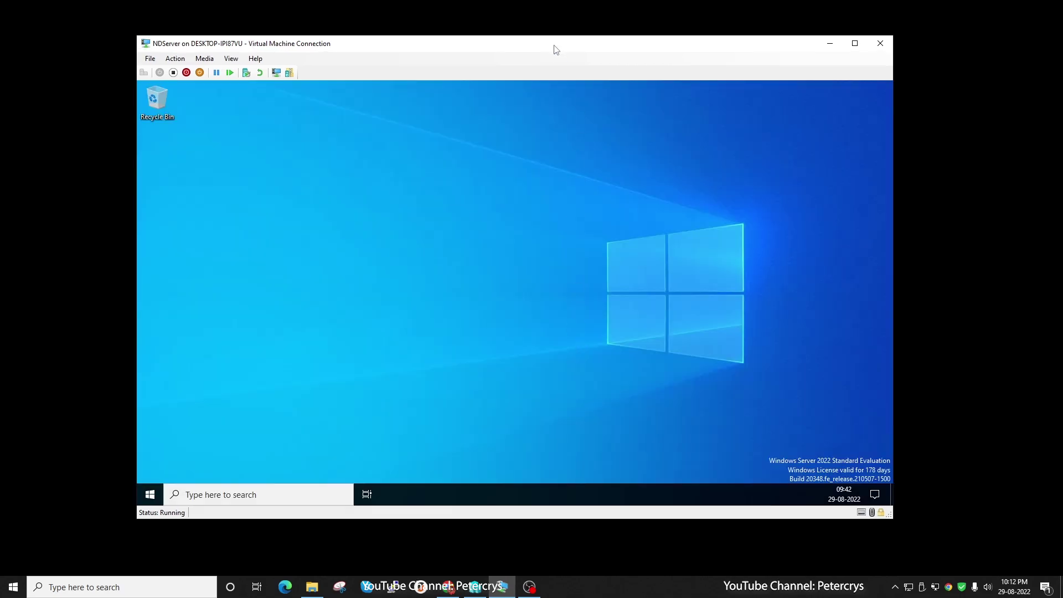
double_click(553, 46)
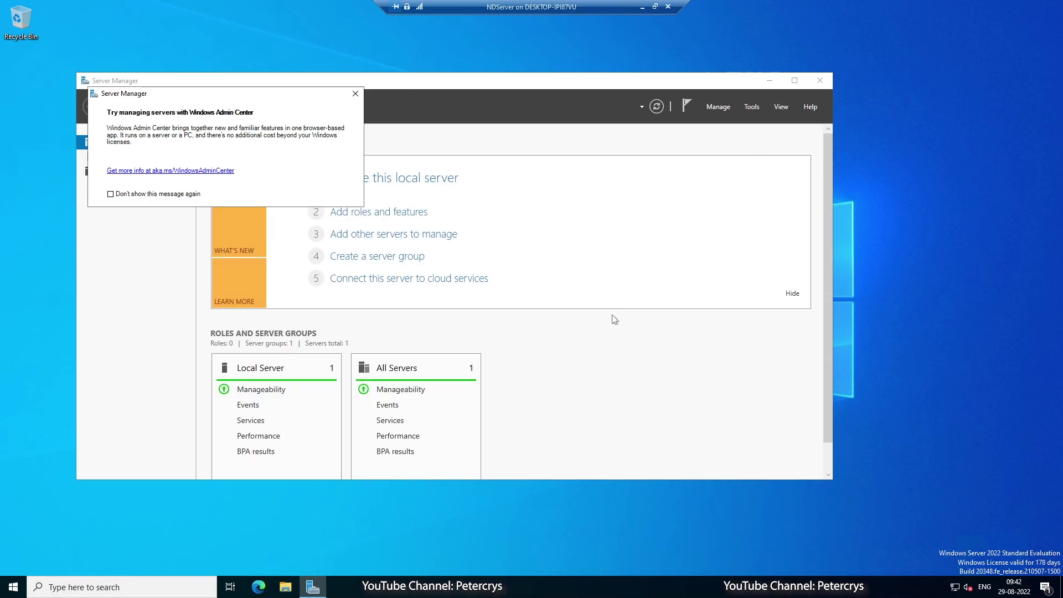
left_click(350, 92)
left_click(807, 77)
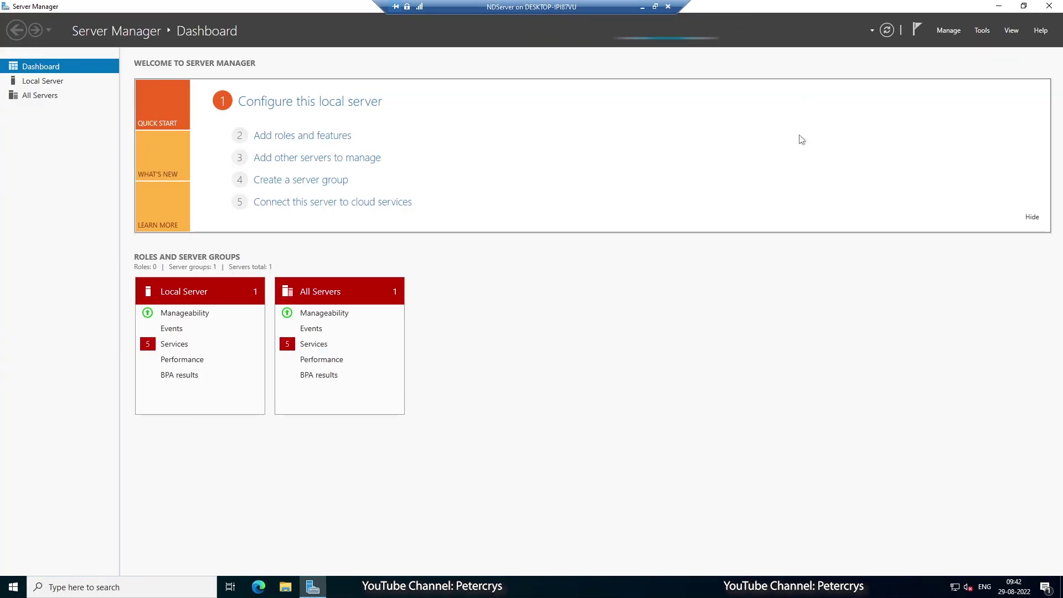
Launch Add Roles and Features and advance with role-based installation on DC1SERVER to server roles.
left_click(944, 30)
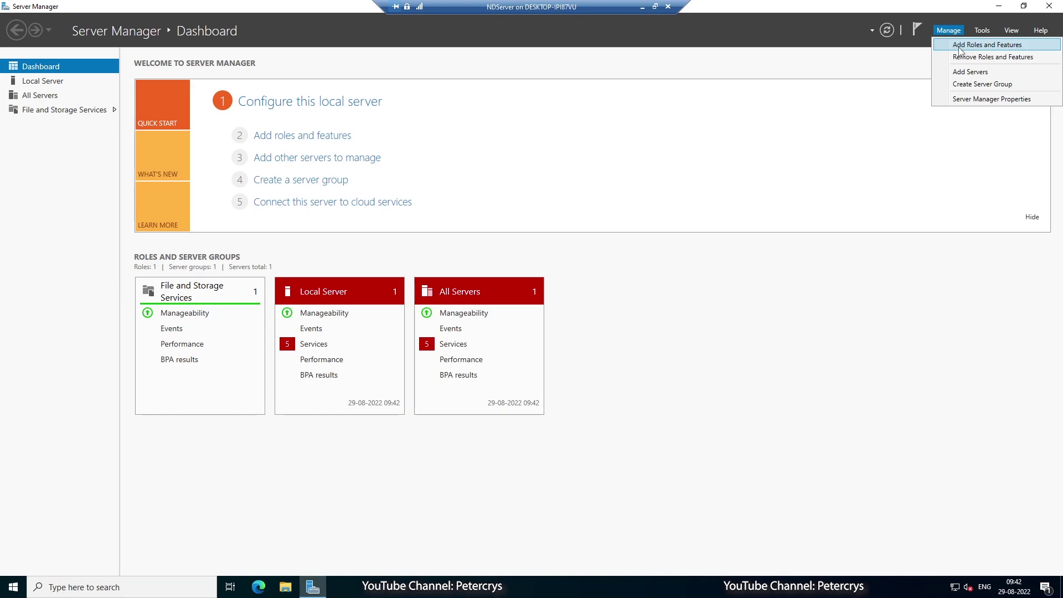
left_click(959, 48)
left_click(402, 399)
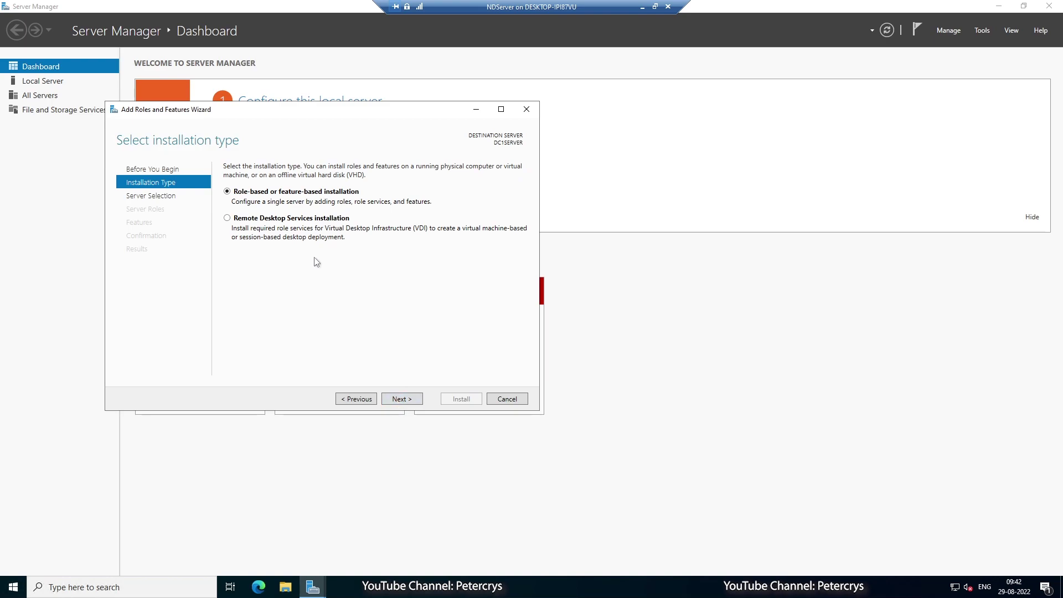
left_click(402, 399)
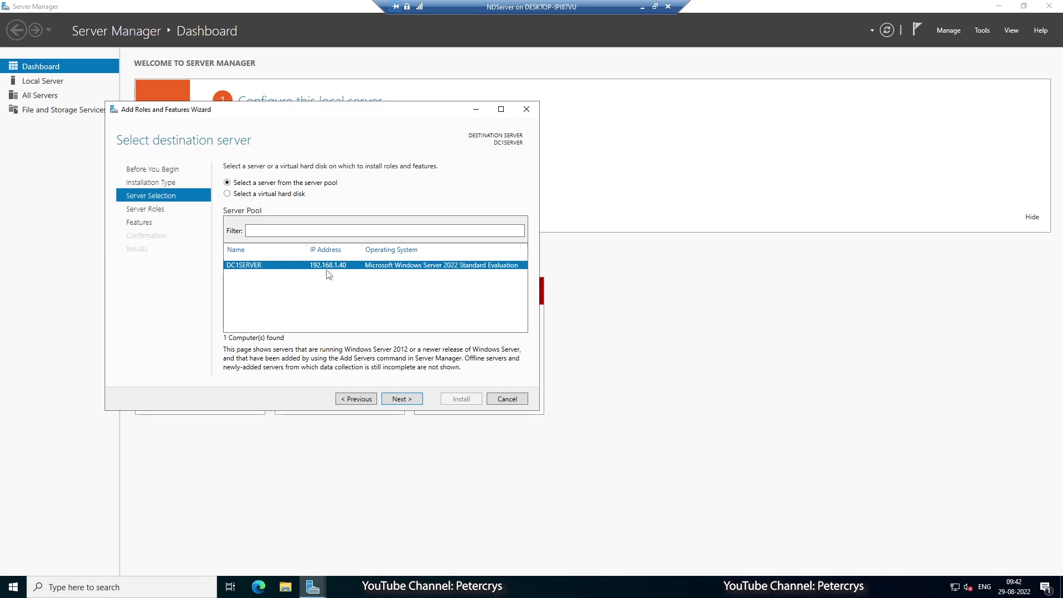
left_click(396, 399)
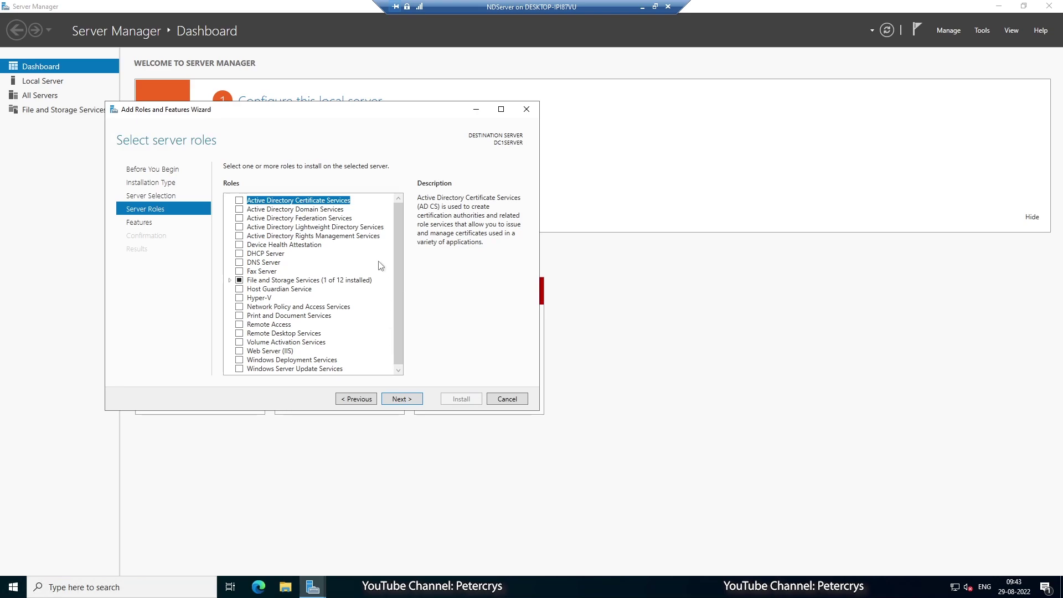
Check Active Directory Domain Services and add its required tools: Group Policy Management, RSAT, AD DS and AD LDS Tools.
left_click(270, 212)
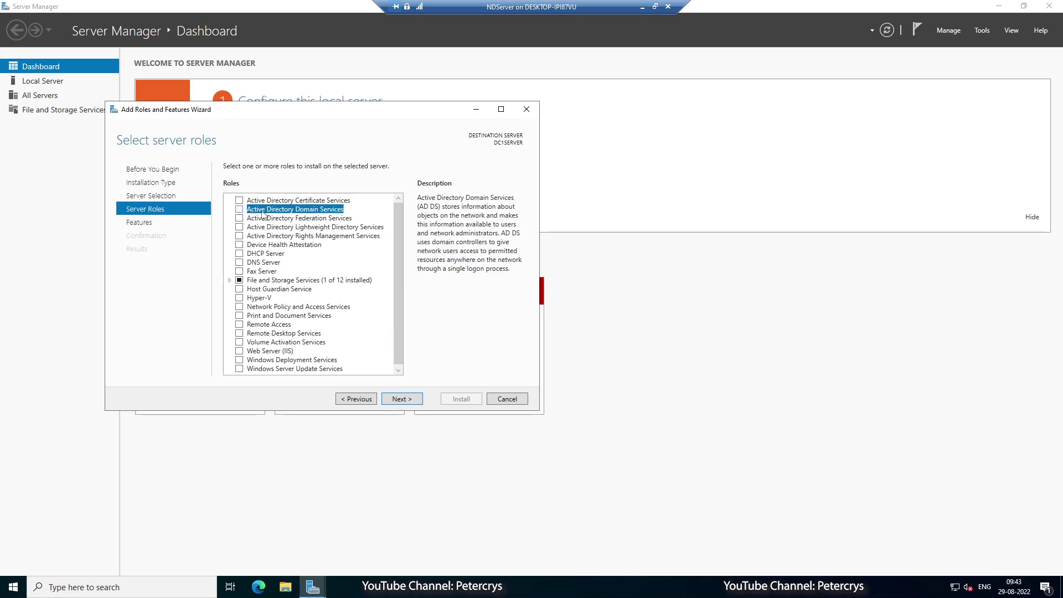
left_click(239, 210)
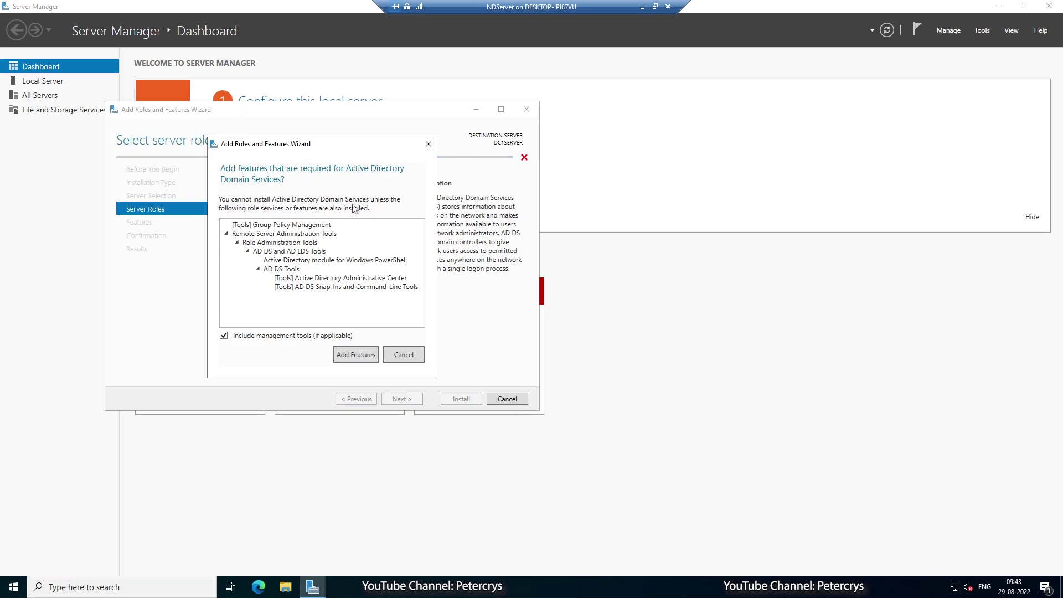
left_click(312, 226)
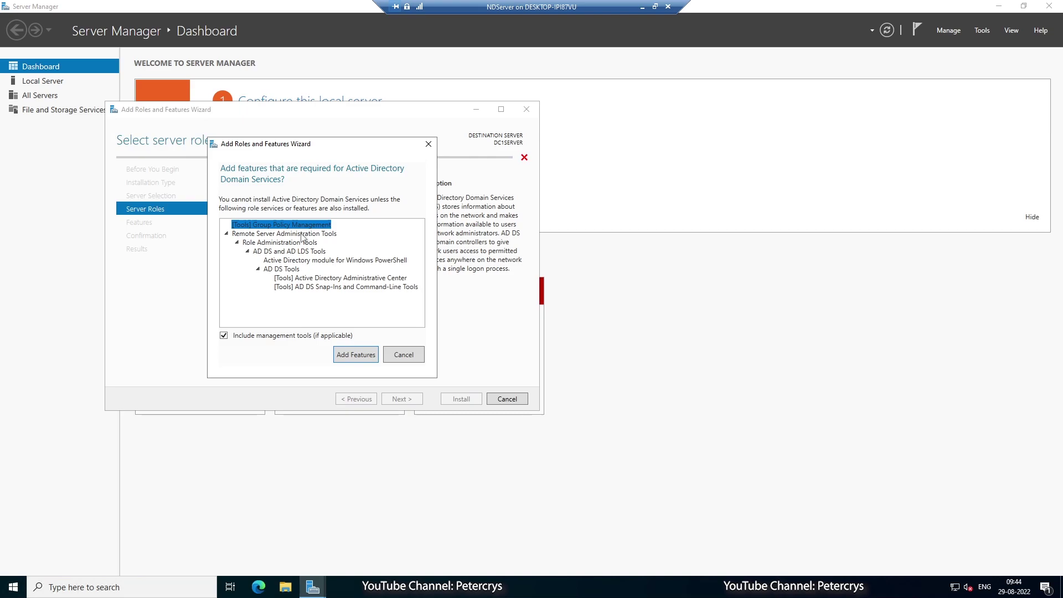
left_click(302, 234)
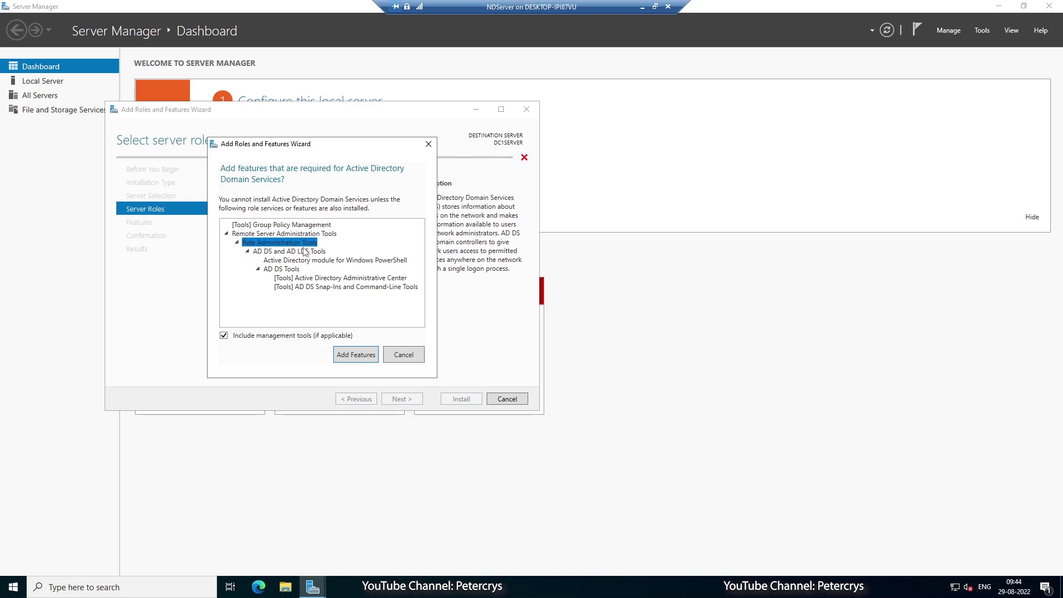
left_click(307, 253)
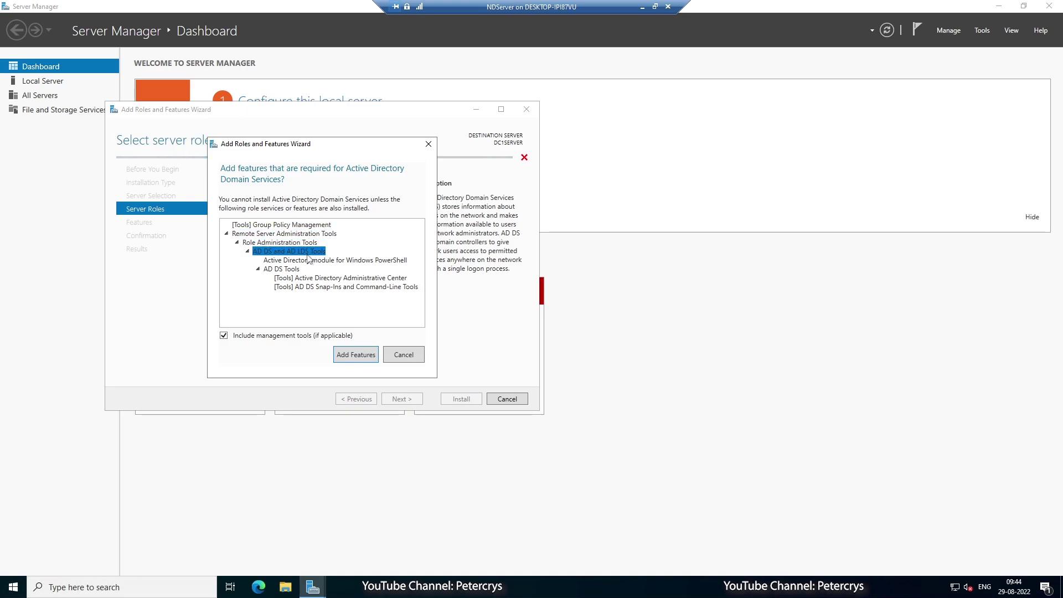
left_click(312, 260)
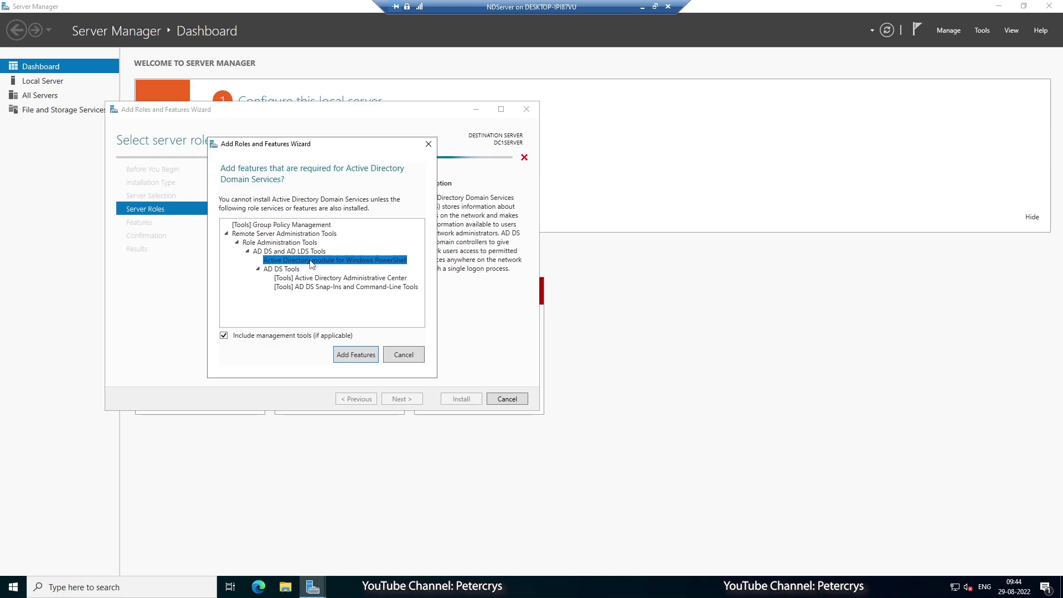
left_click(295, 270)
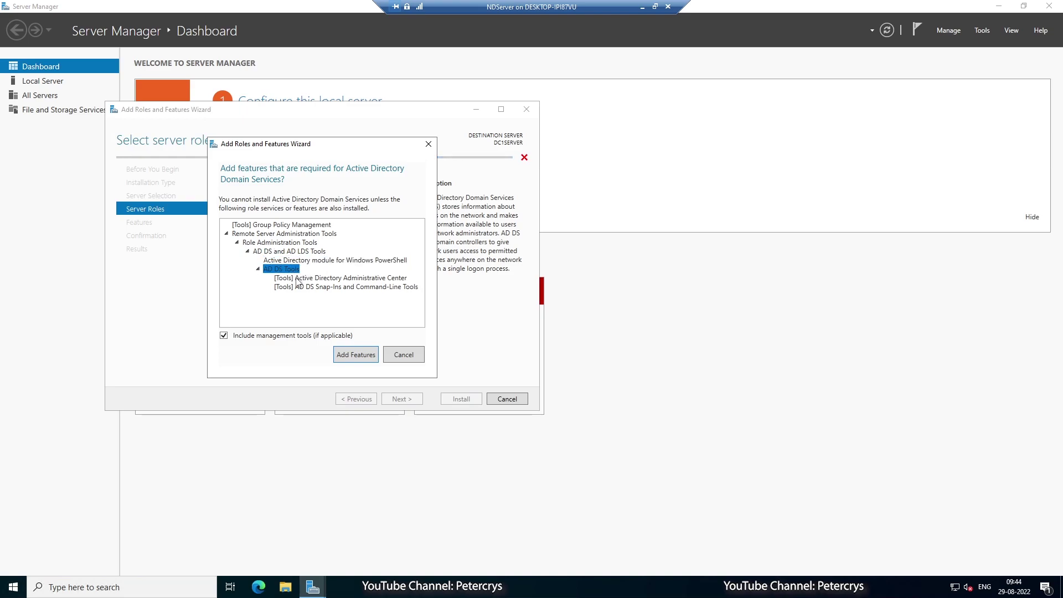
left_click(298, 279)
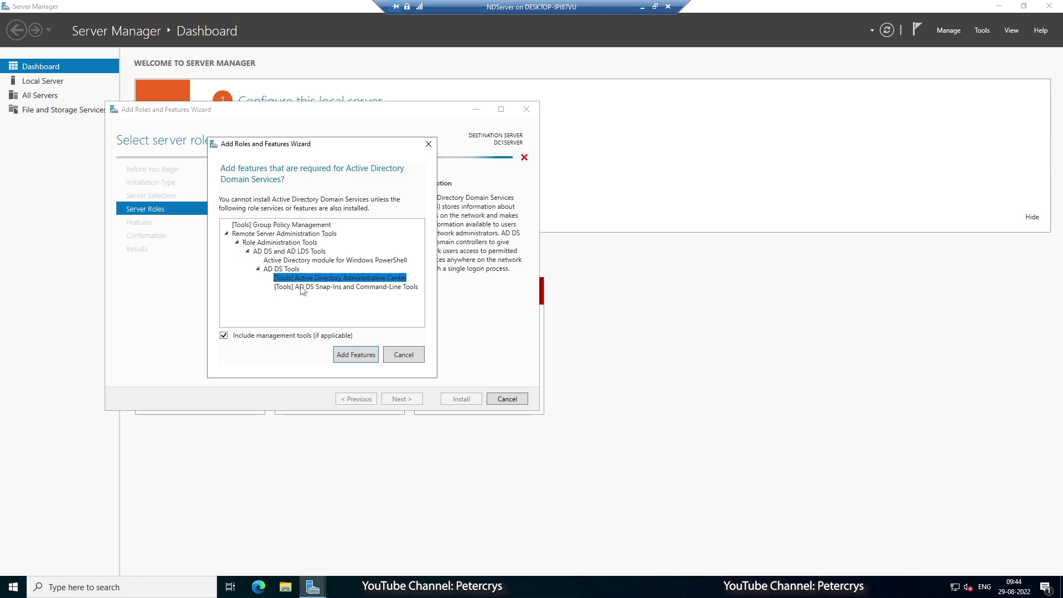
left_click(303, 289)
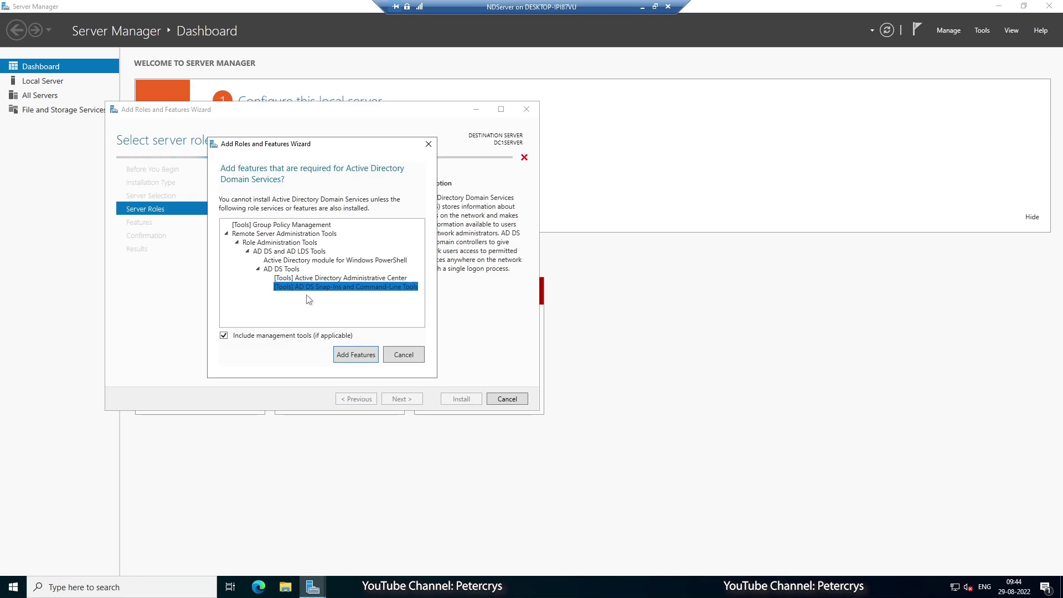
left_click(355, 359)
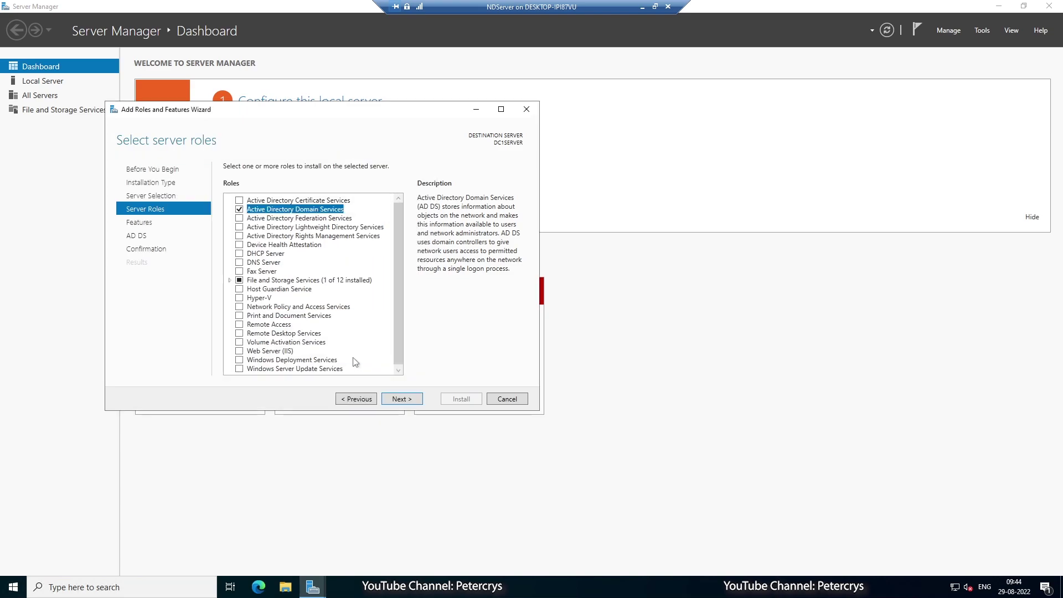
Advance past the Features and AD DS pages and allow automatic restart of the destination server if required.
left_click(400, 399)
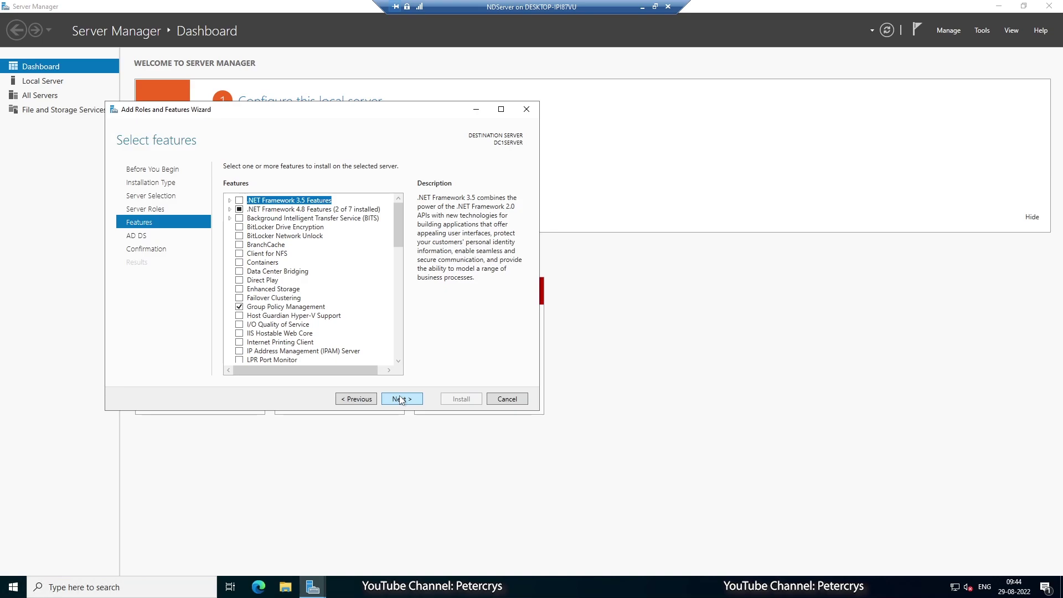
left_click(401, 399)
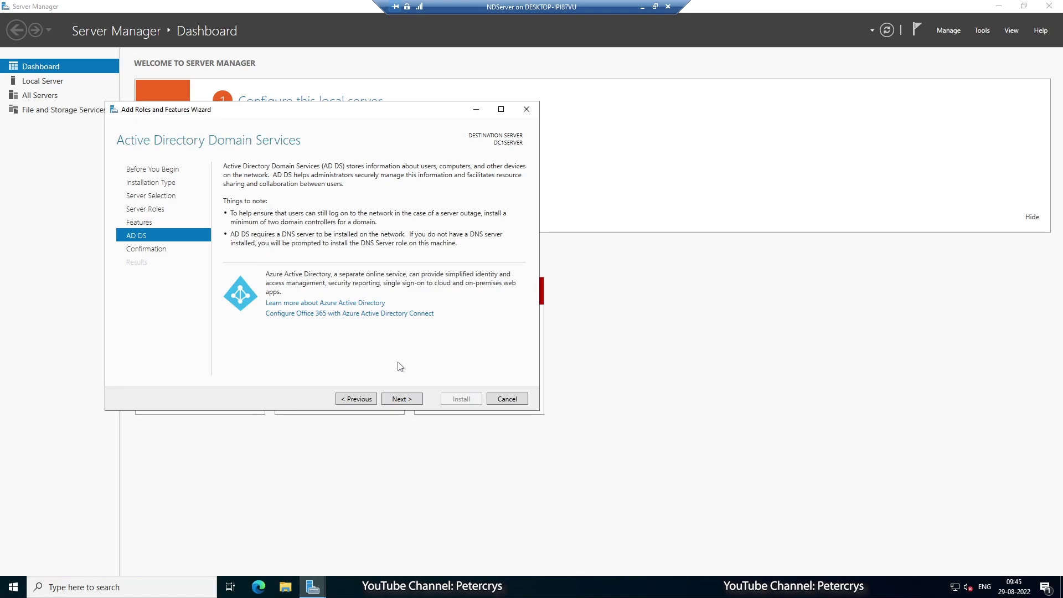
left_click(400, 399)
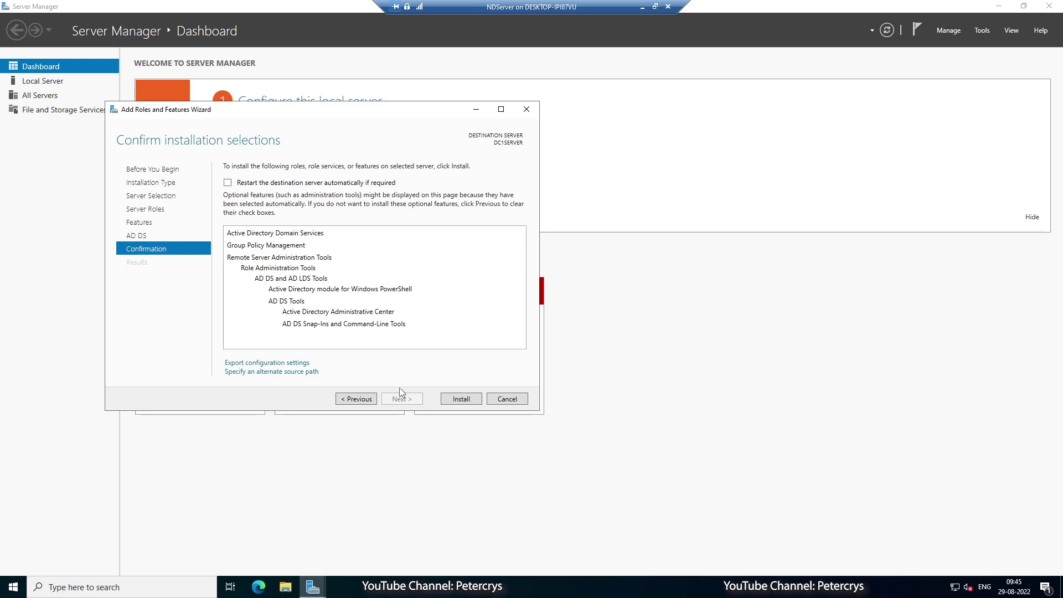
left_click(258, 183)
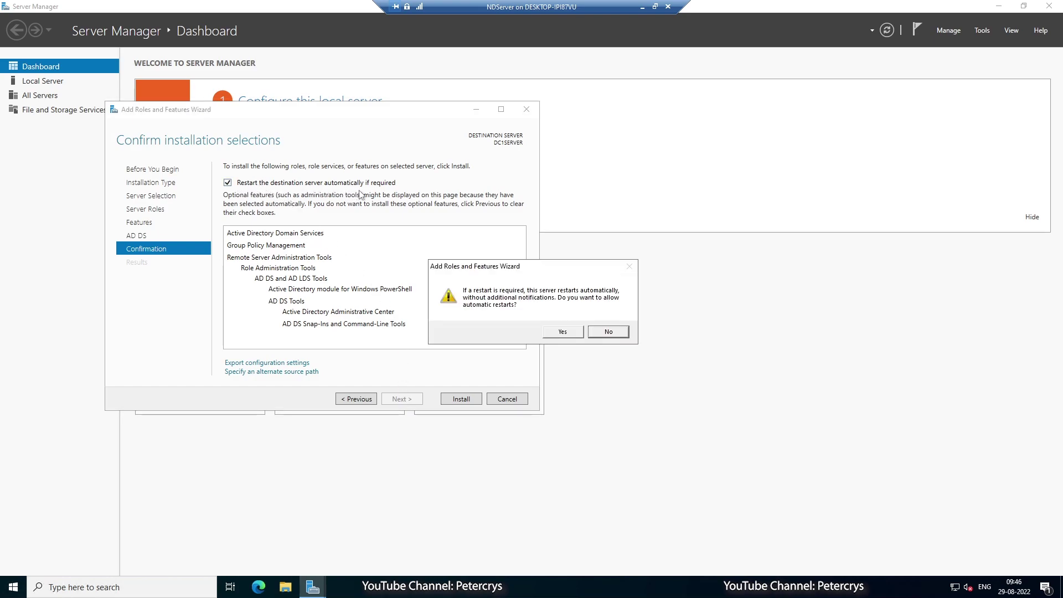
left_click(562, 332)
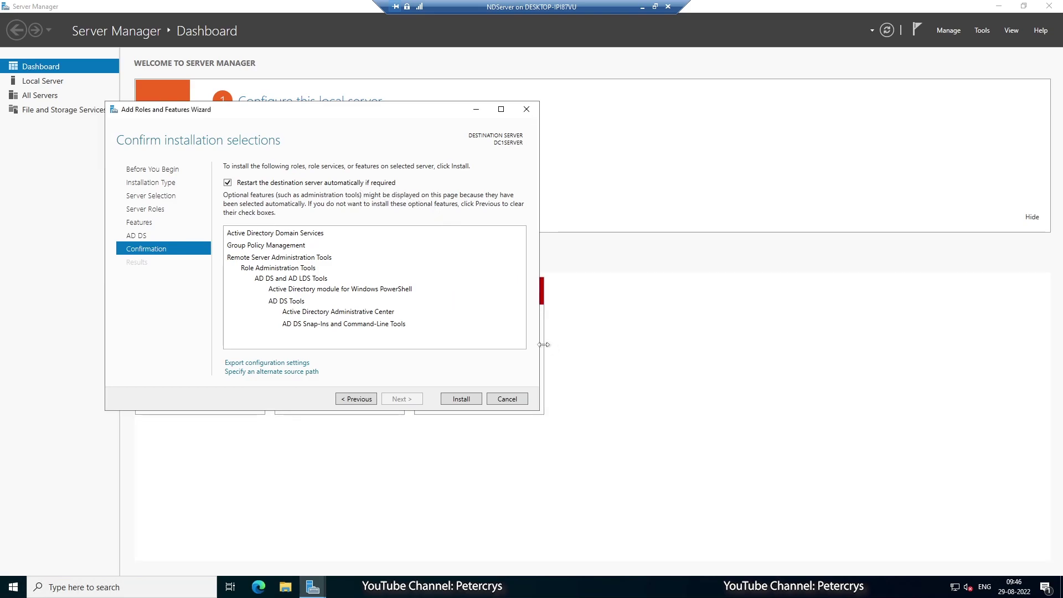
Install the AD DS role and launch the wizard to promote DC1SERVER to a domain controller.
left_click(459, 403)
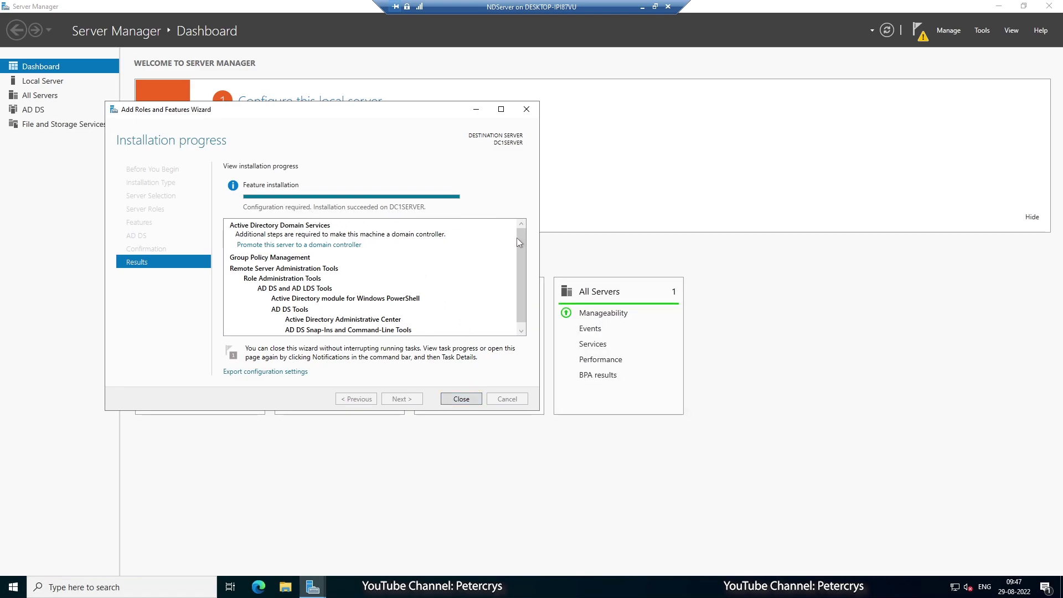
left_click_drag(517, 239, 521, 252)
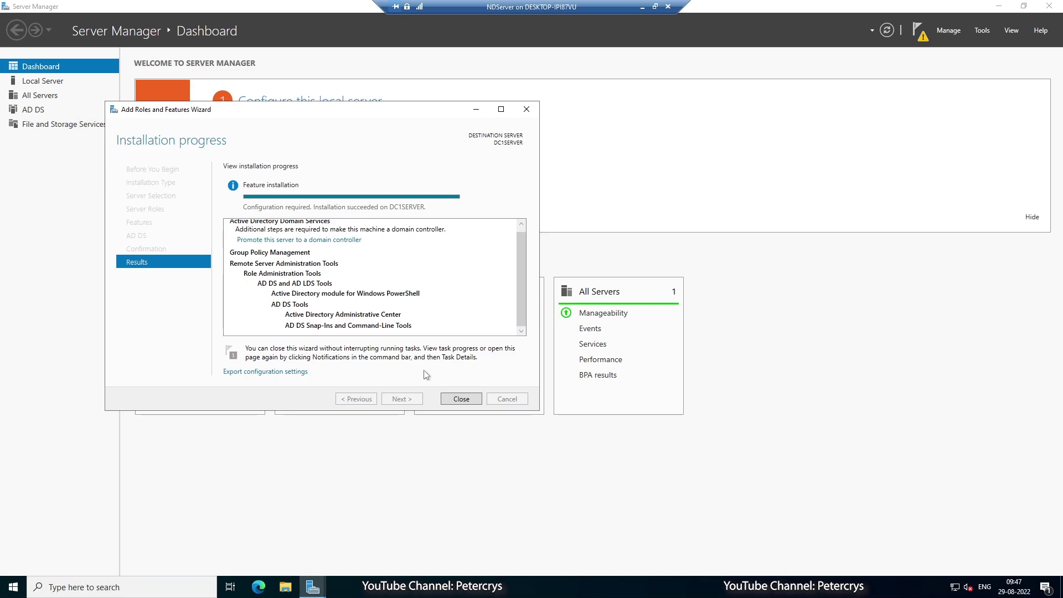
scroll(438, 326, "up", 1)
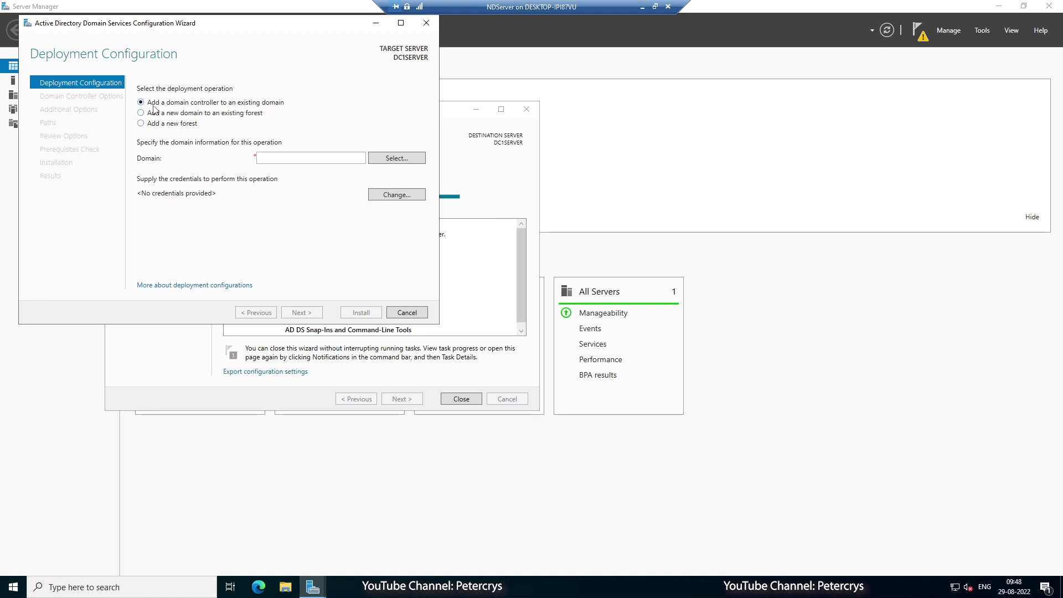
Choose 'Add a new forest' with root domain name DC1SERVER.ITZOZ.COM and continue.
left_click(142, 113)
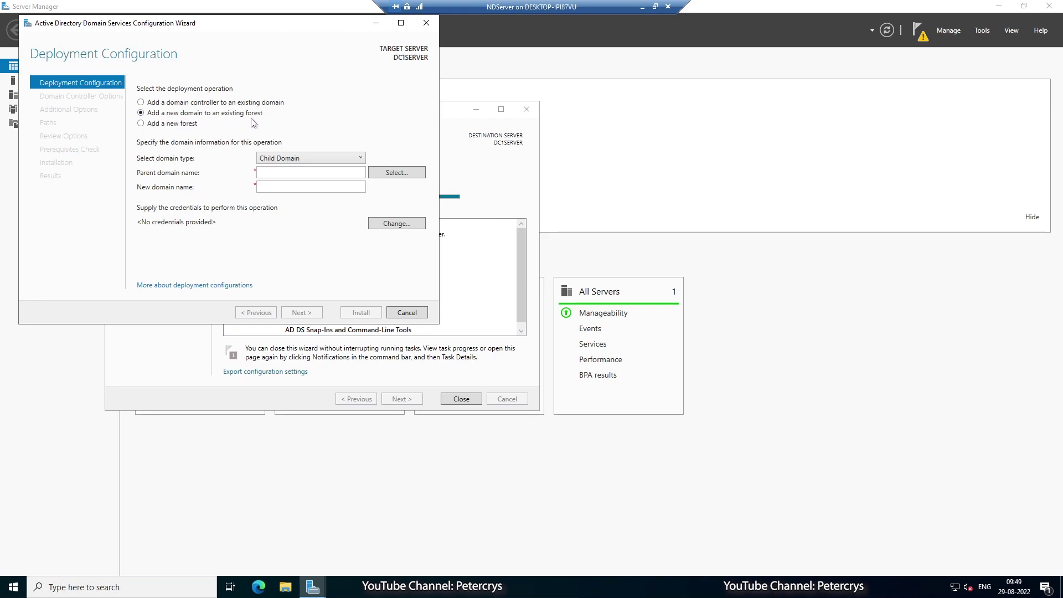
left_click(142, 124)
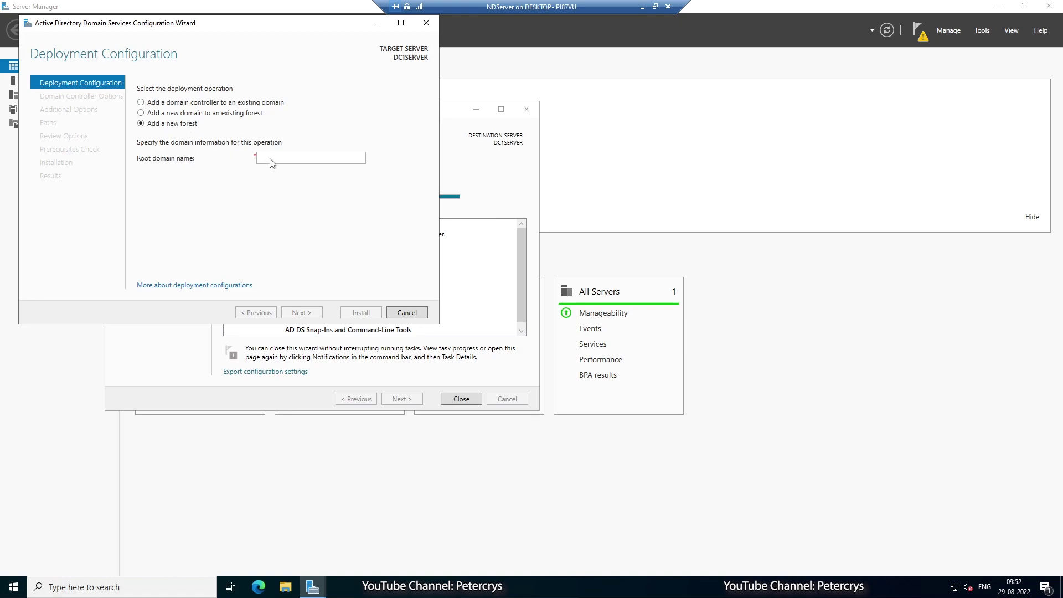
left_click(271, 160)
type("DC")
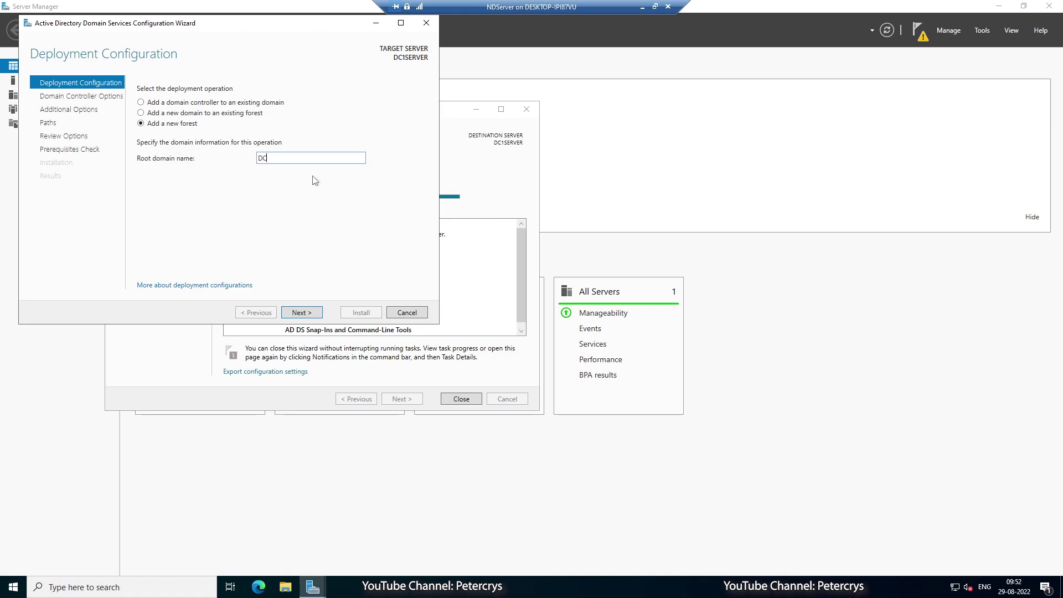
type("1SERVER.ITZOZ.COM")
left_click(304, 312)
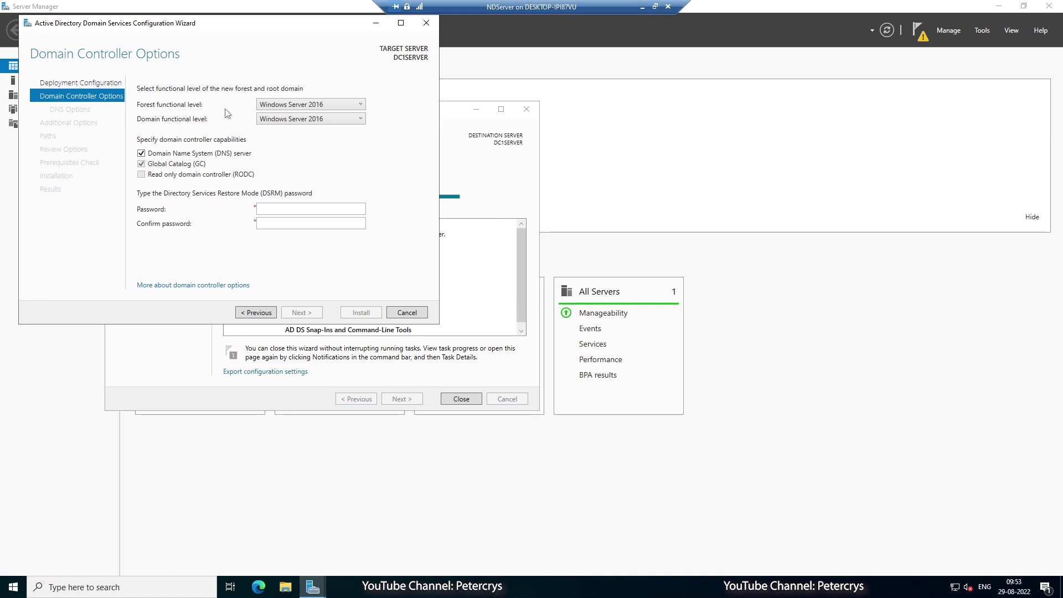
Keep Windows Server 2016 as forest functional level, enter and confirm the DSRM password, and continue.
left_click(361, 104)
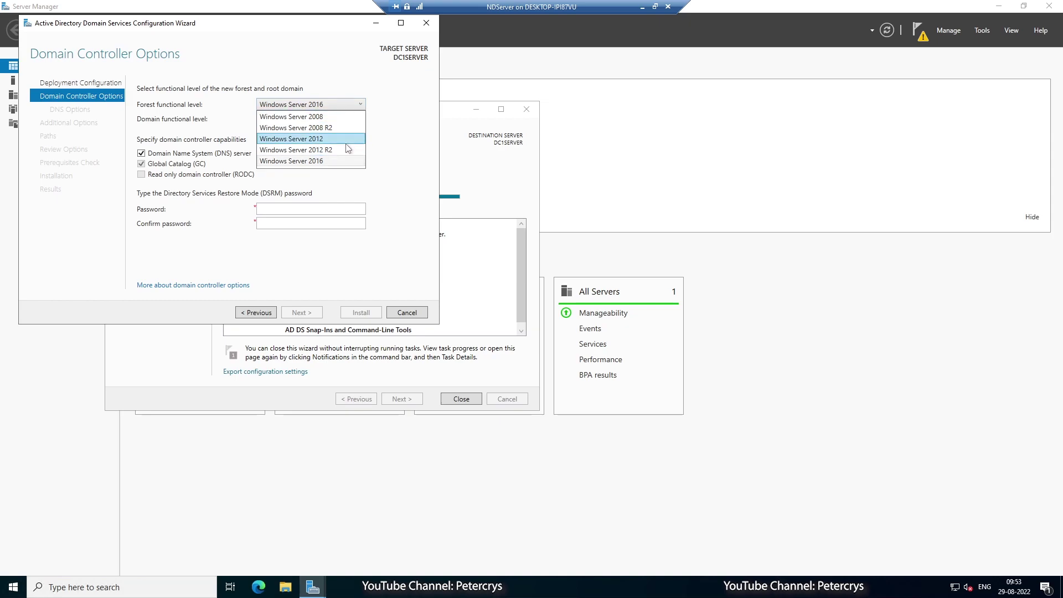
left_click(356, 161)
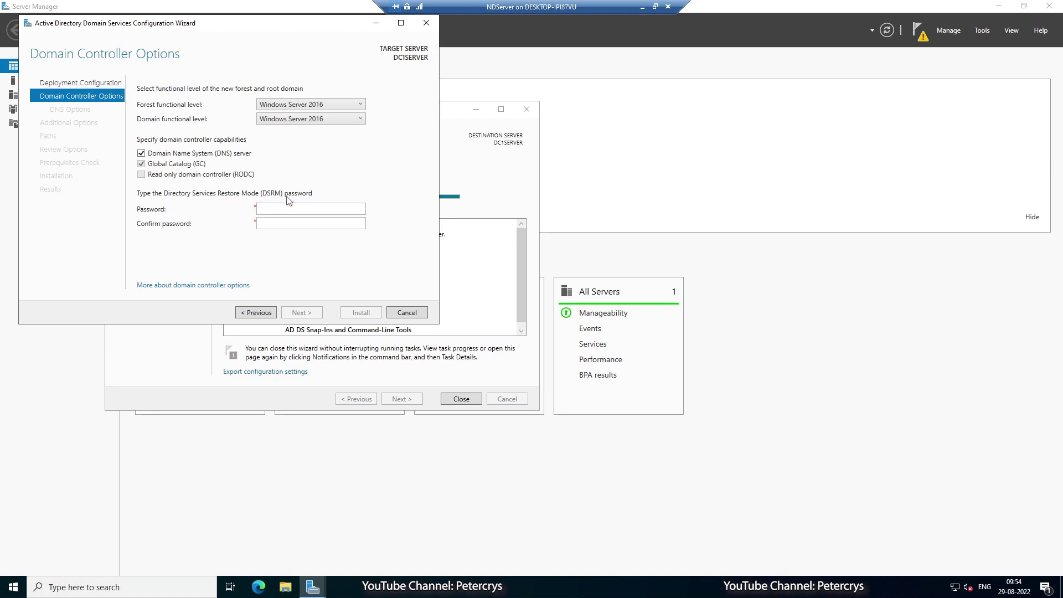
left_click(335, 208)
type("P@ssw0rd123456")
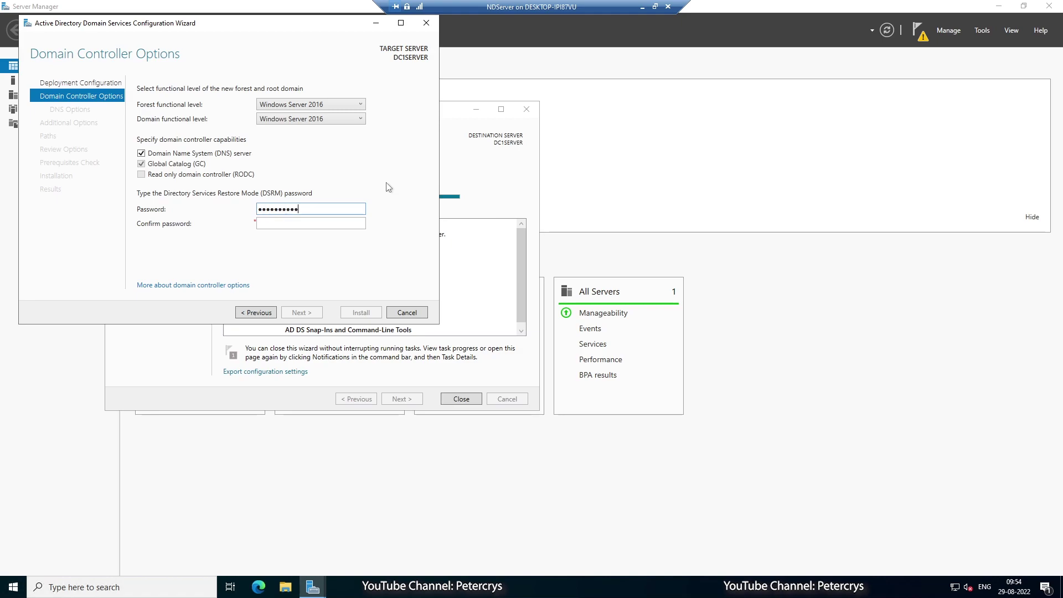
key("Tab")
type("P@ssw0rd123456")
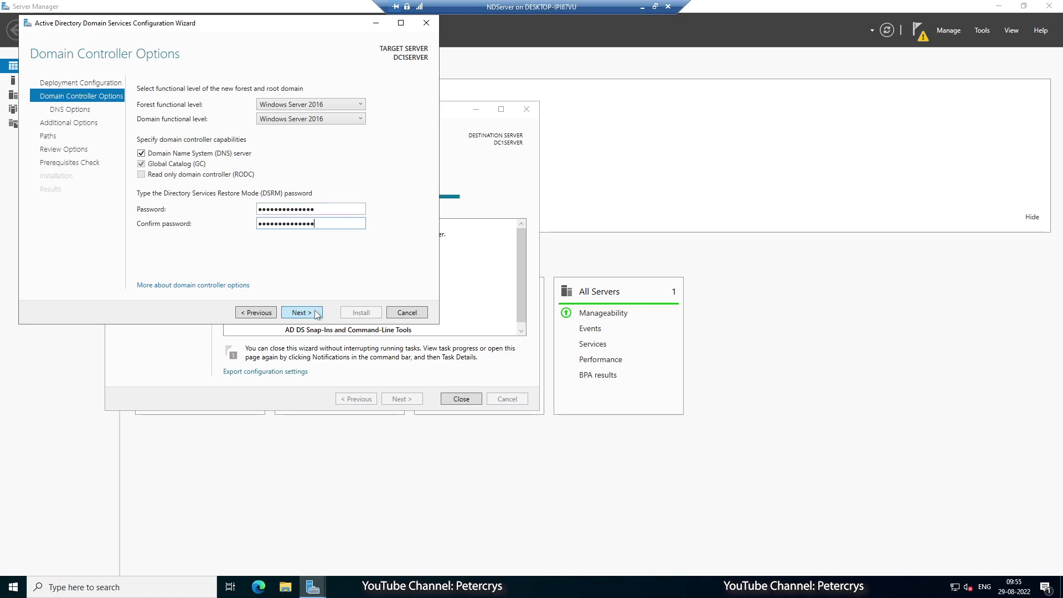
left_click(317, 313)
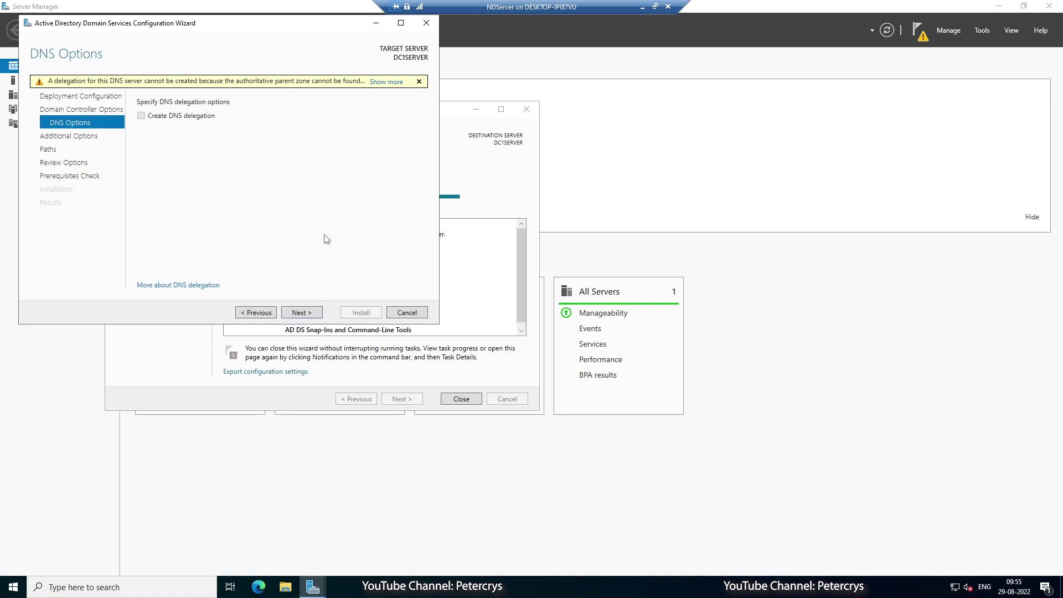
Skip DNS Options and try shortening the NetBIOS domain name to DC1SERVER.
left_click(299, 312)
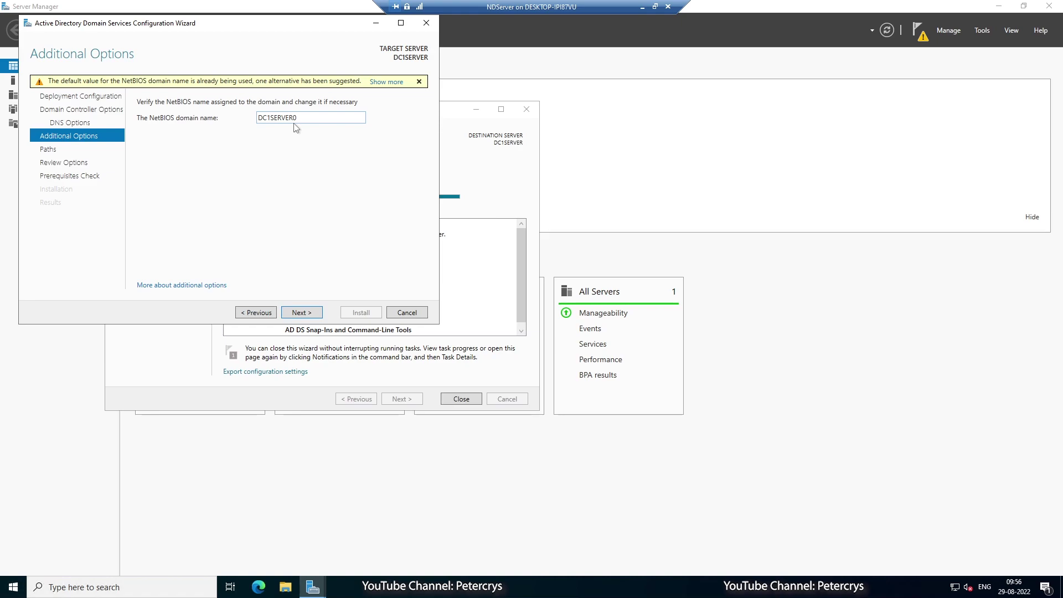
key("Tab")
key("End")
key("BackSpace")
left_click(309, 312)
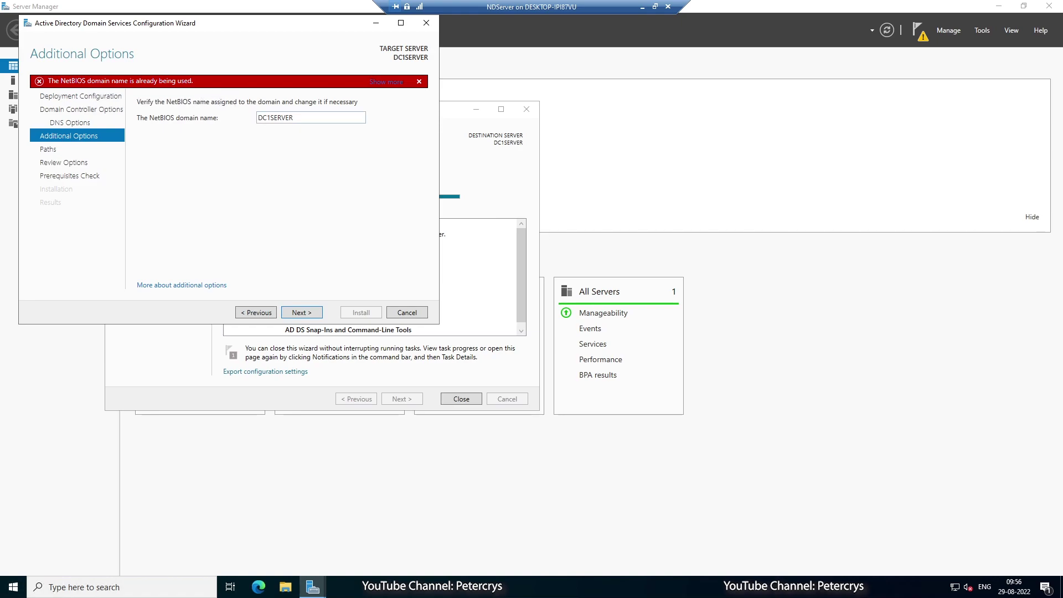
Restore the NetBIOS name to DC1SERVER0 after the already-in-use error and continue.
key("Tab")
key("End")
type("0")
left_click(301, 312)
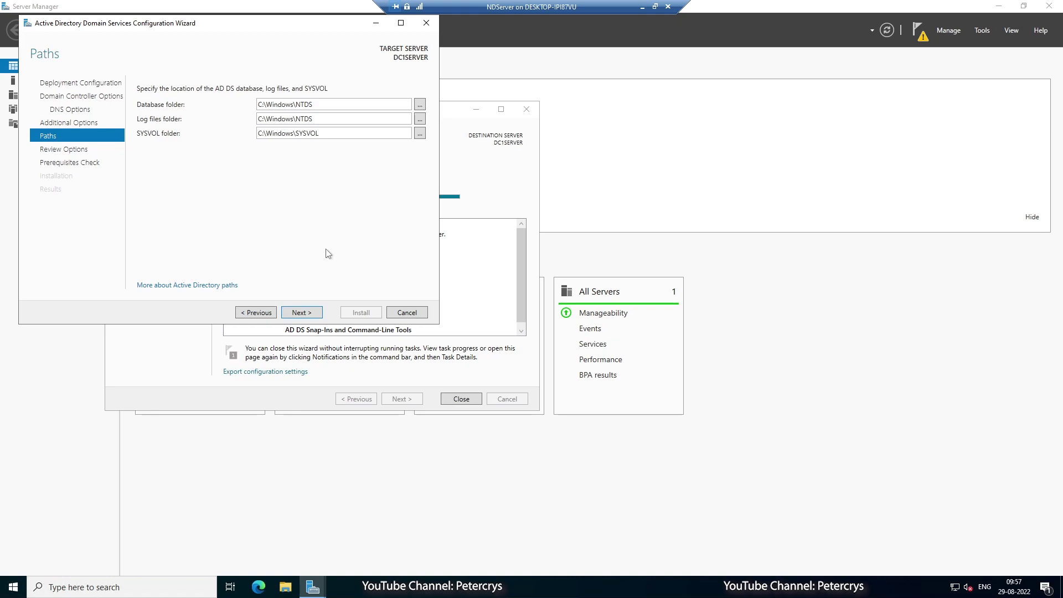
Accept default NTDS and SYSVOL paths, review the options and prerequisites results, and install the domain controller.
left_click(300, 313)
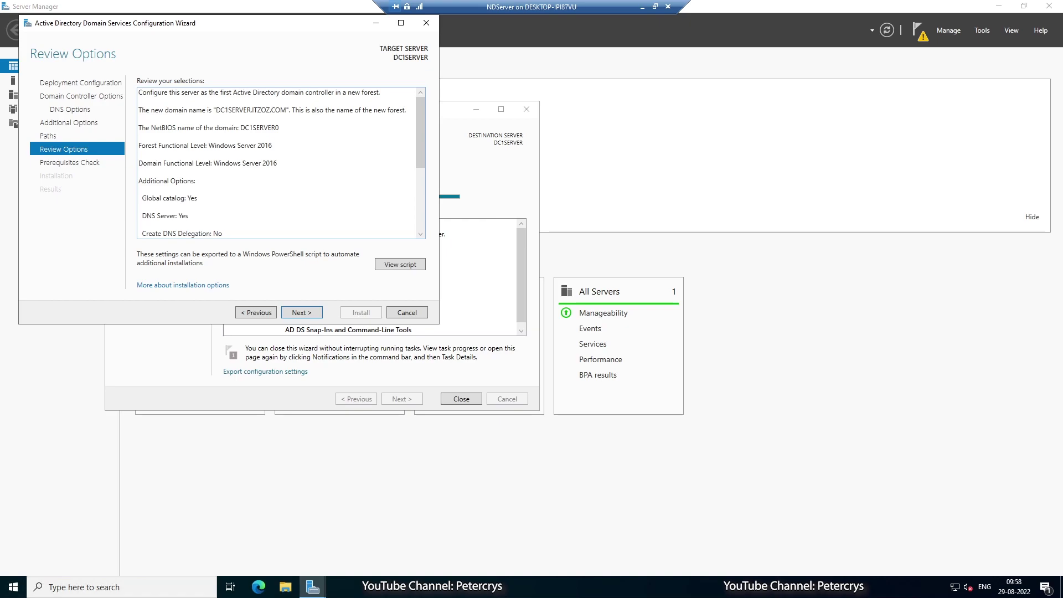
scroll(277, 166, "down", 5)
left_click(301, 312)
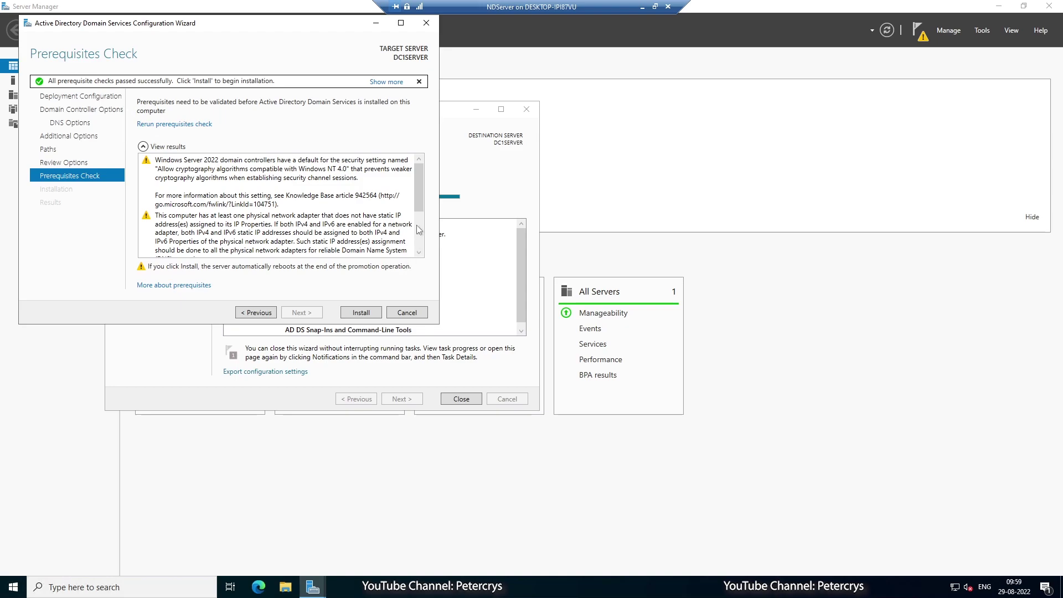
left_click_drag(419, 204, 435, 256)
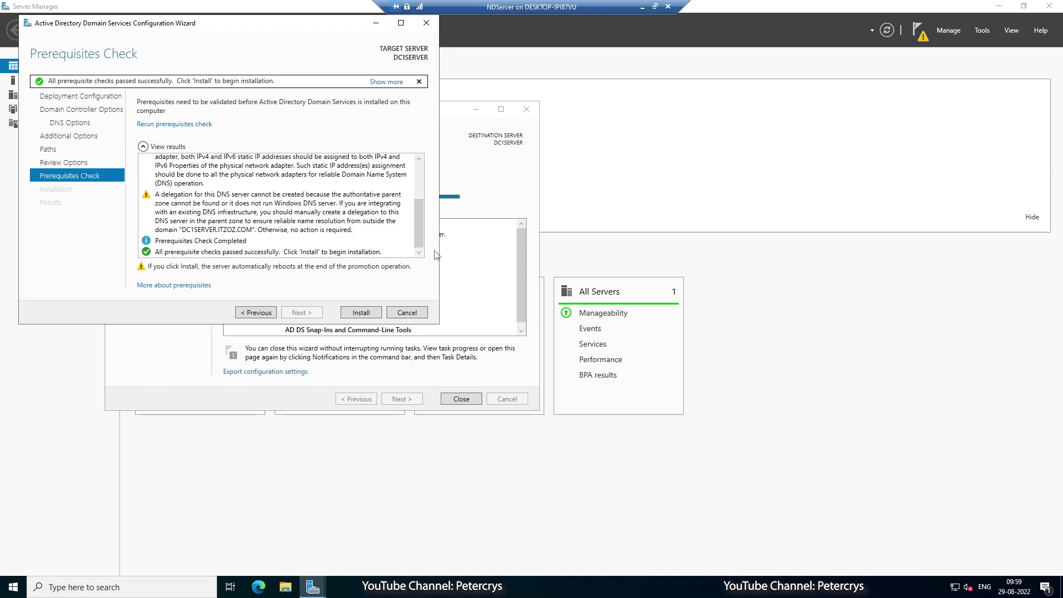
mouse_move(419, 239)
left_mouse_down()
mouse_move(426, 212)
mouse_move(428, 252)
left_mouse_up()
left_click(361, 313)
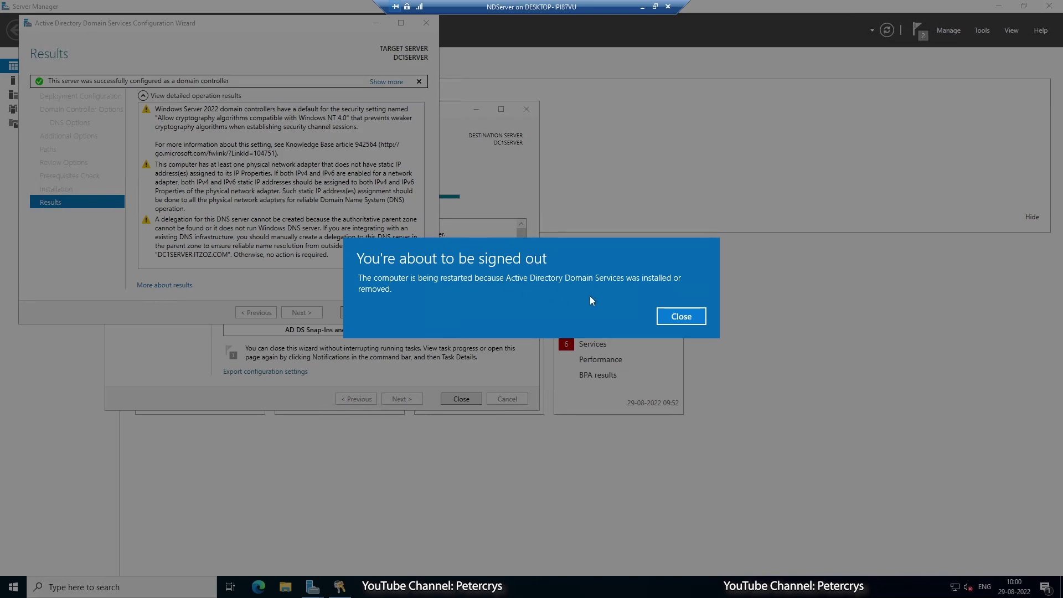
Close the 'You're about to be signed out' notice so the server restarts.
left_click(681, 316)
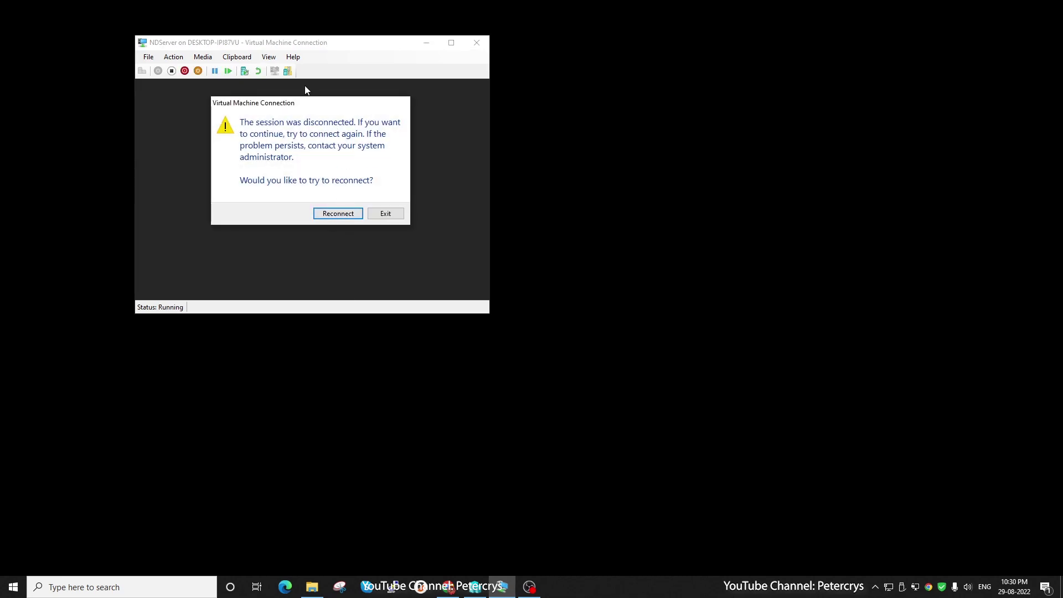
Reconnect to the restarted VM and sign in as administrator with the account password.
left_click(334, 215)
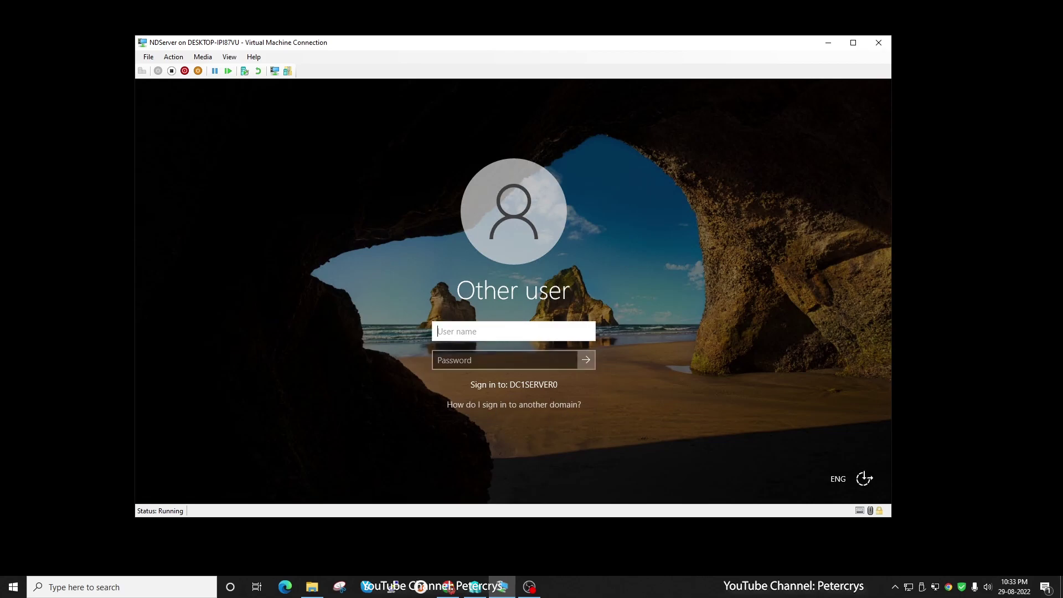
type("administrator")
left_click(504, 360)
type("•••••••••••••")
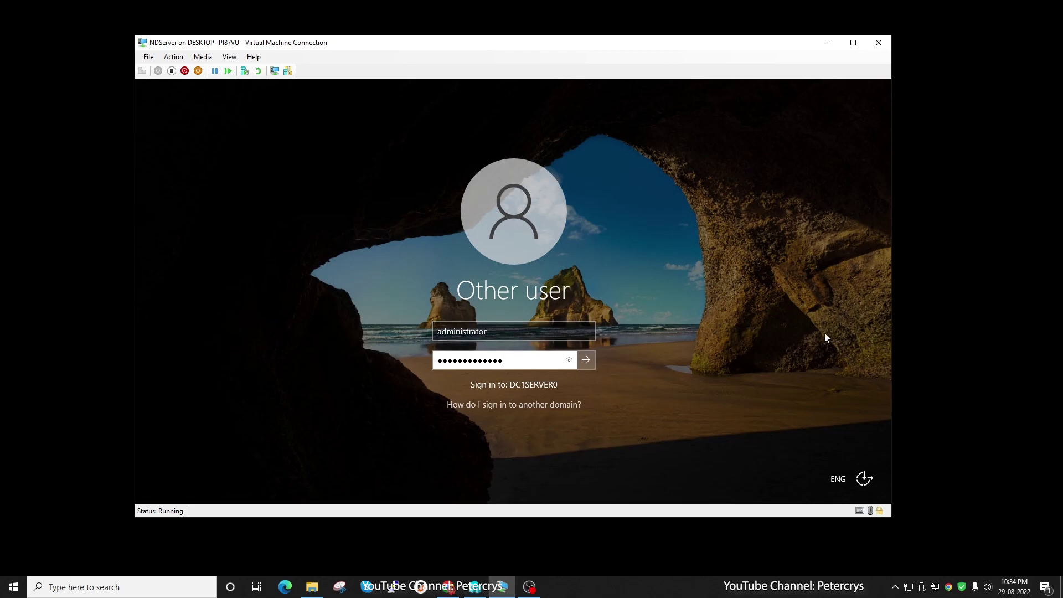
left_click(586, 361)
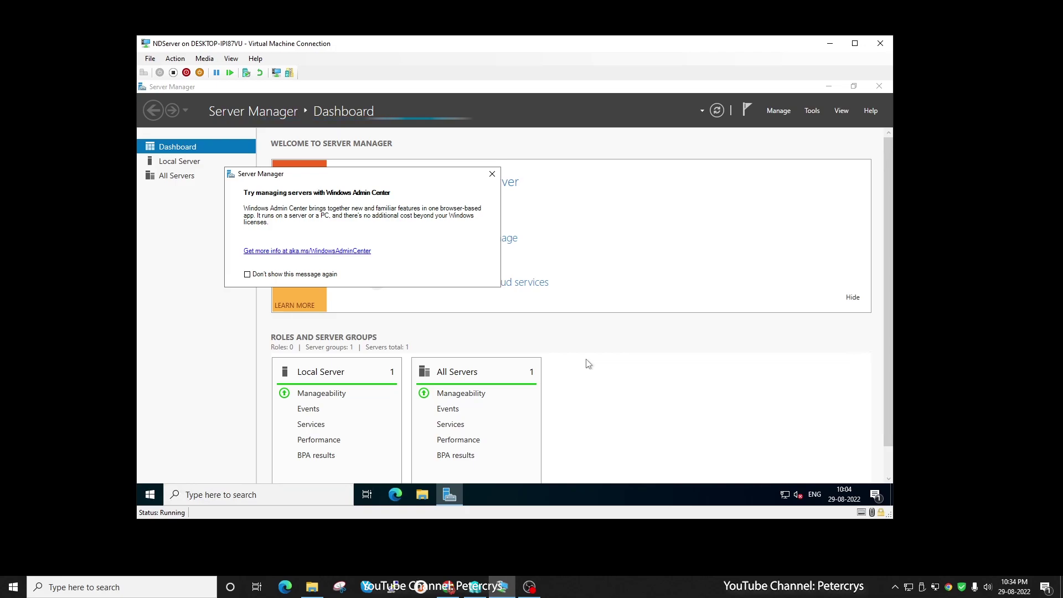
Close the Windows Admin Center pop-up and scroll to the AD DS, DNS and File and Storage tiles.
left_click(492, 175)
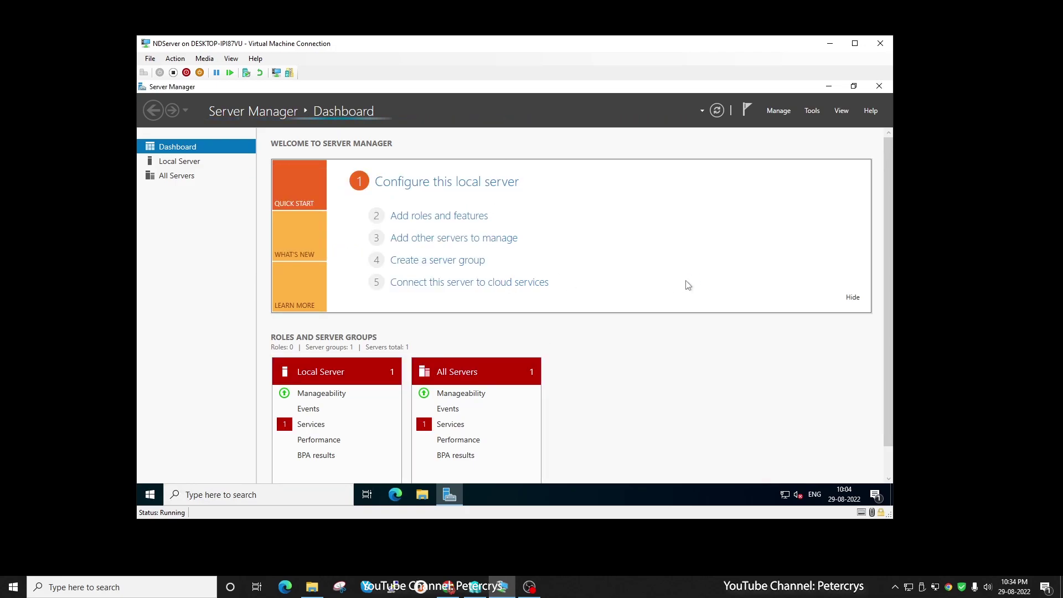
scroll(415, 331, "down", 3)
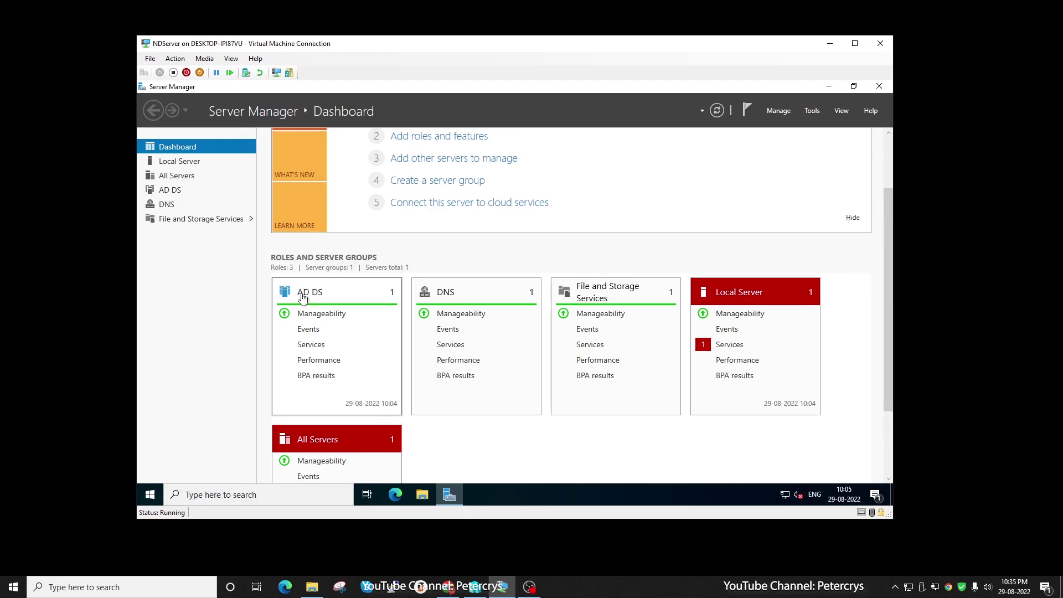
Review the AD DS page: DC1SERVER online at 192.168.1.40 with Active Directory Domain Services installed.
left_click(303, 294)
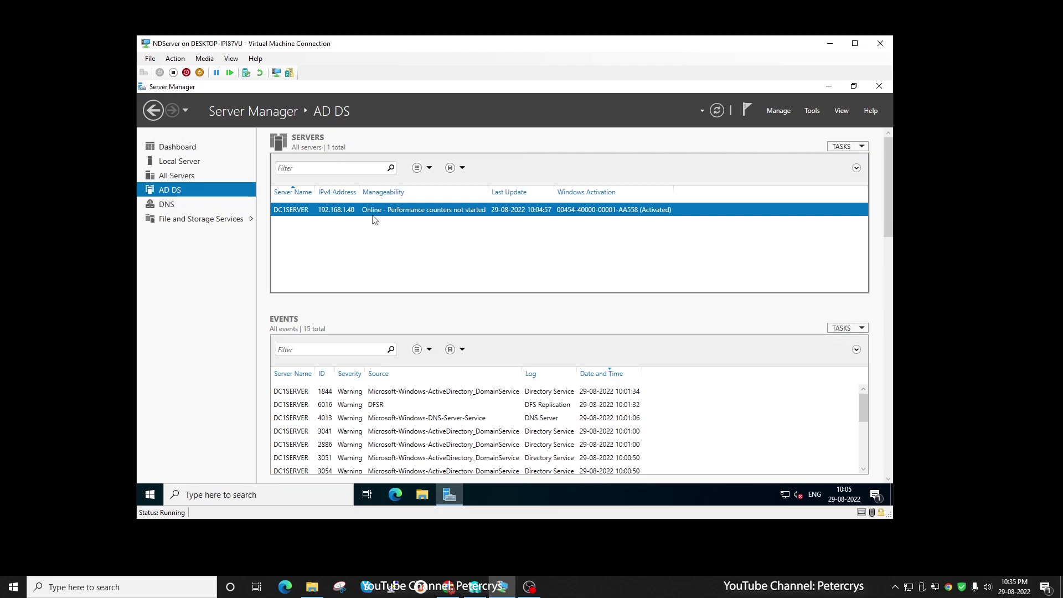
scroll(703, 359, "down", 2)
scroll(703, 360, "down", 10)
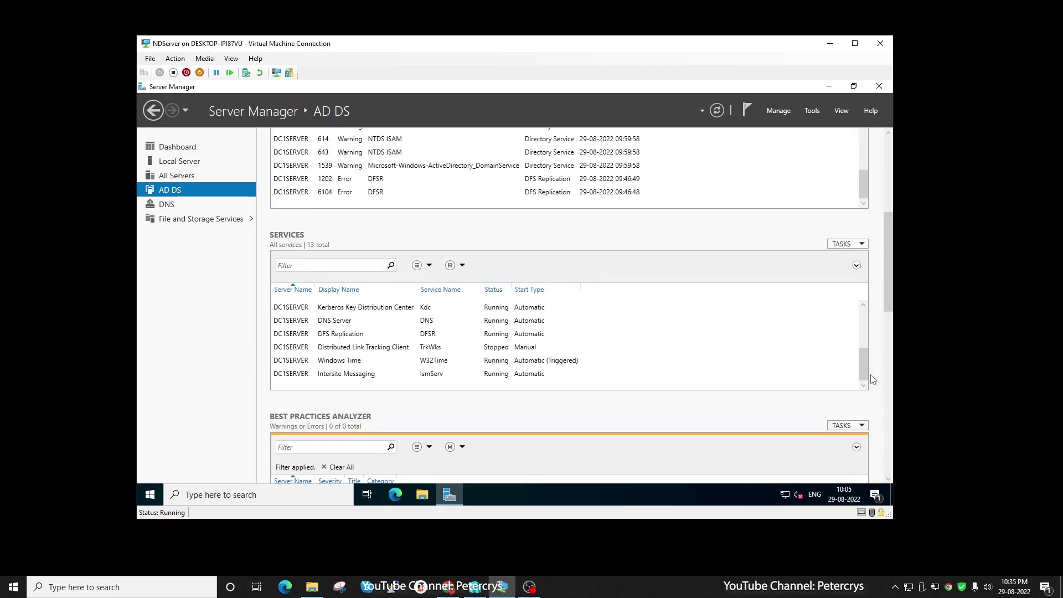
scroll(852, 349, "down", 10)
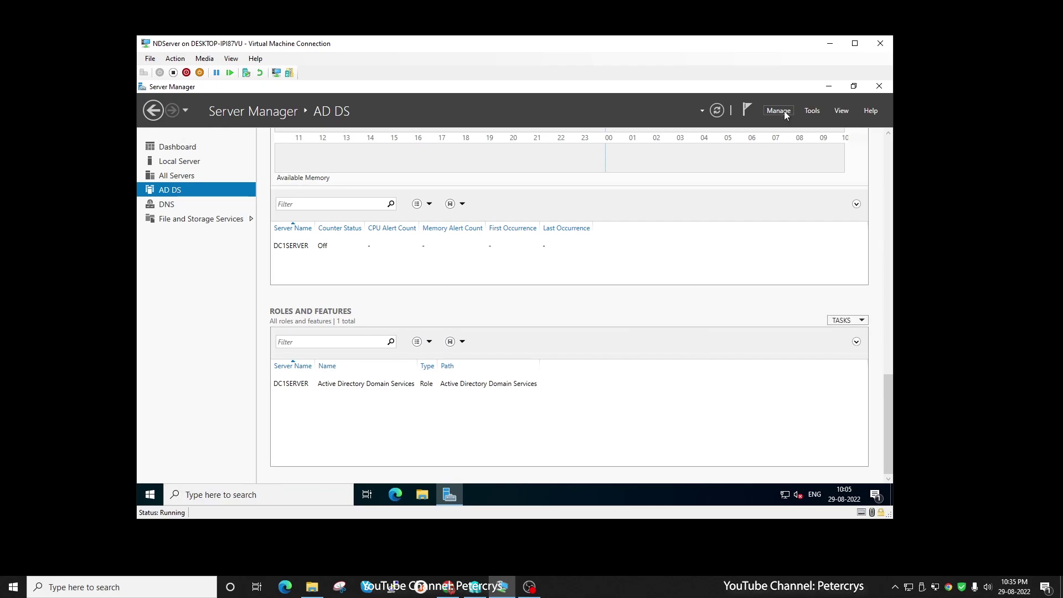
Launch Active Directory Users and Computers from Server Manager's Tools menu.
left_click(812, 111)
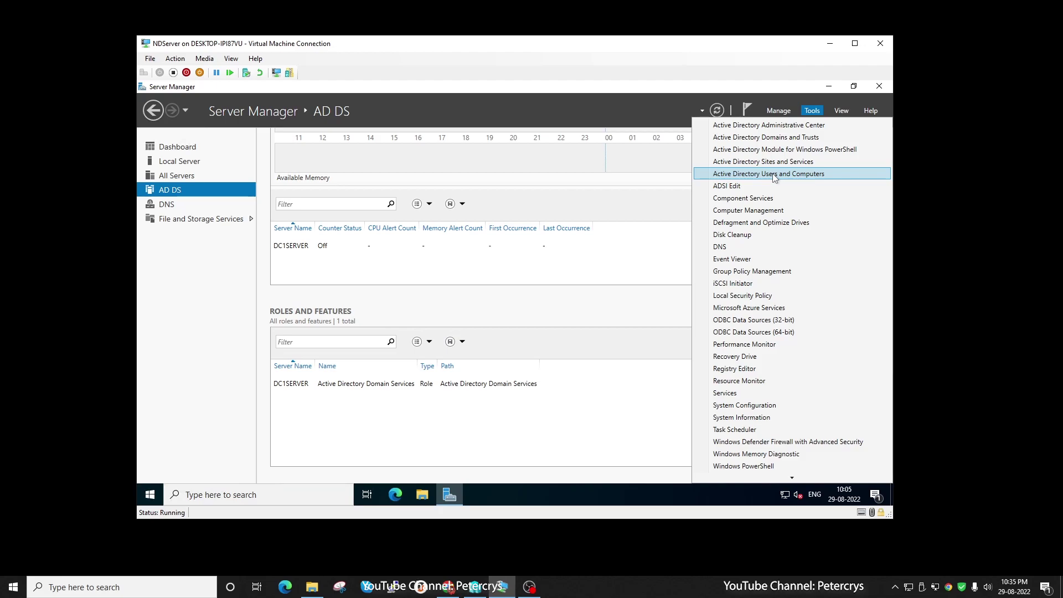
left_click(774, 175)
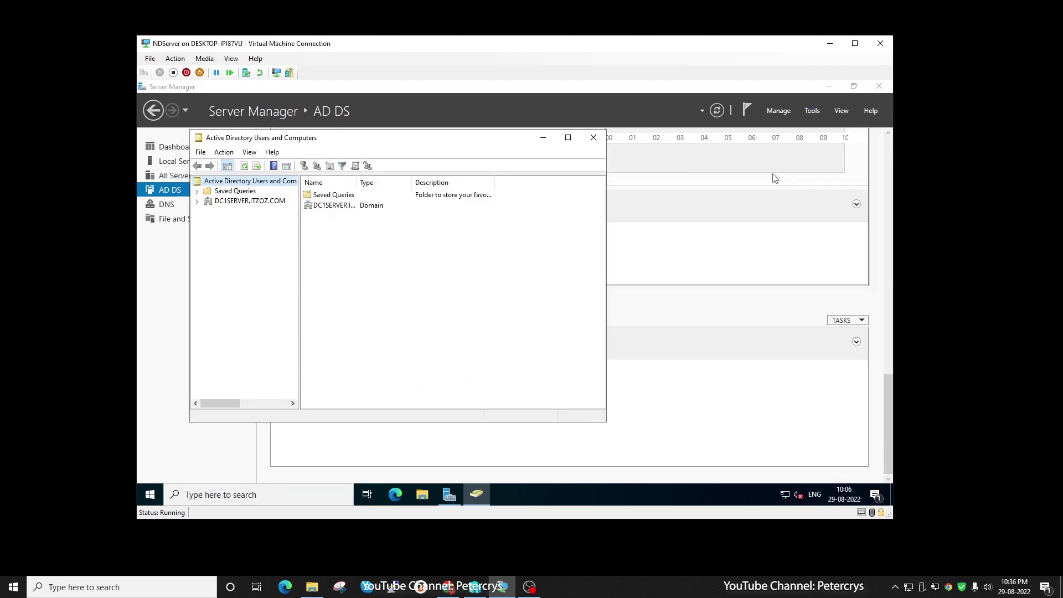
Expand DC1SERVER.ITZOZ.COM to list its containers, with the VM full screen and the window centred.
left_click(197, 201)
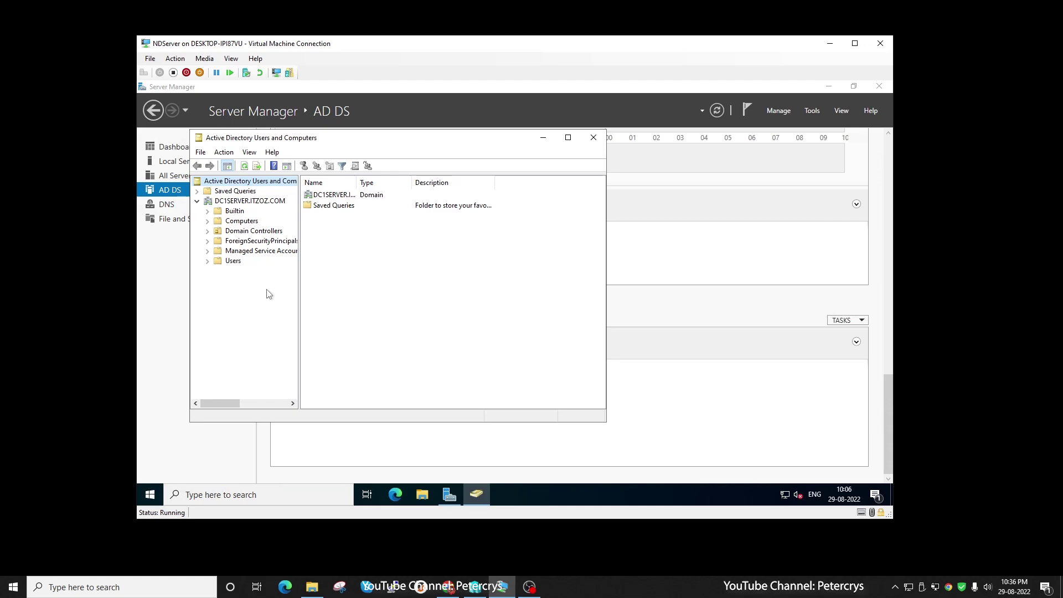
double_click(467, 47)
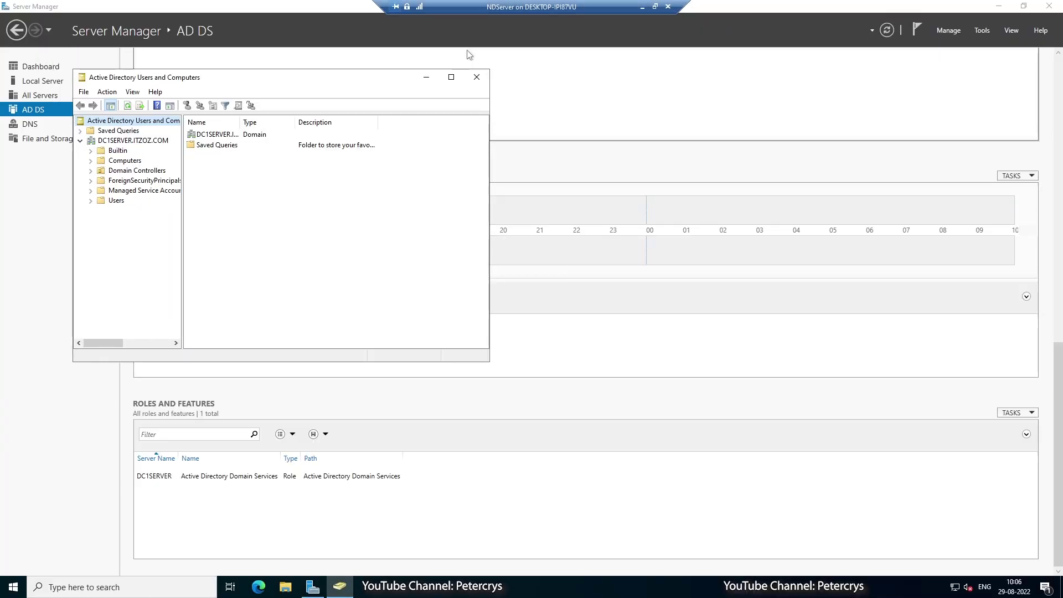
left_click_drag(371, 83, 580, 113)
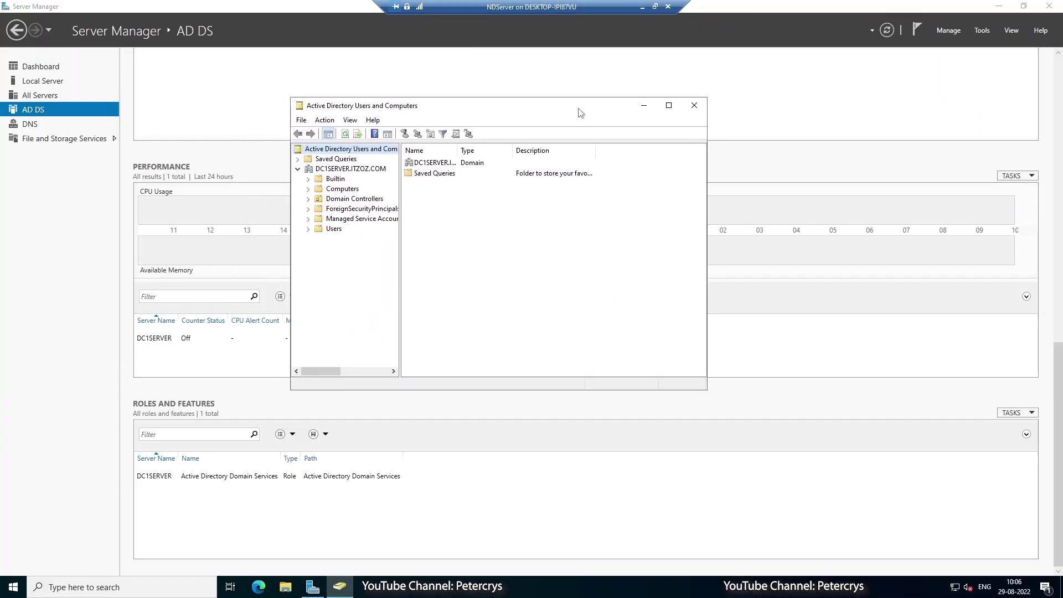